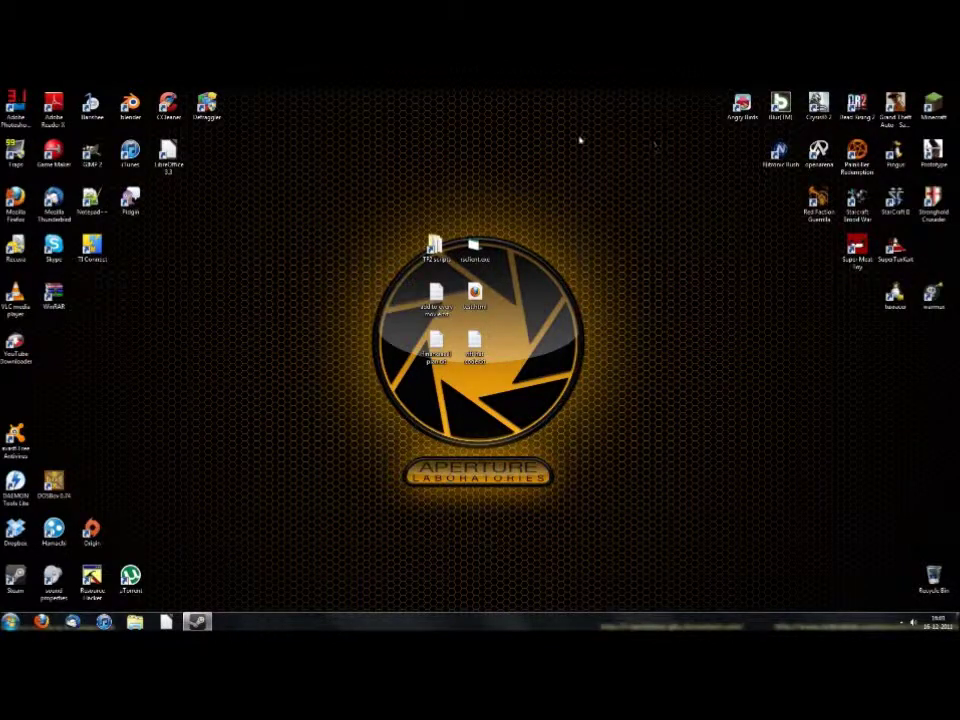
# Log in through the Minecraft launcher and load a singleplayer world in the maximized game window.
pyautogui.moveTo(574, 242); pyautogui.dragTo(768, 195)
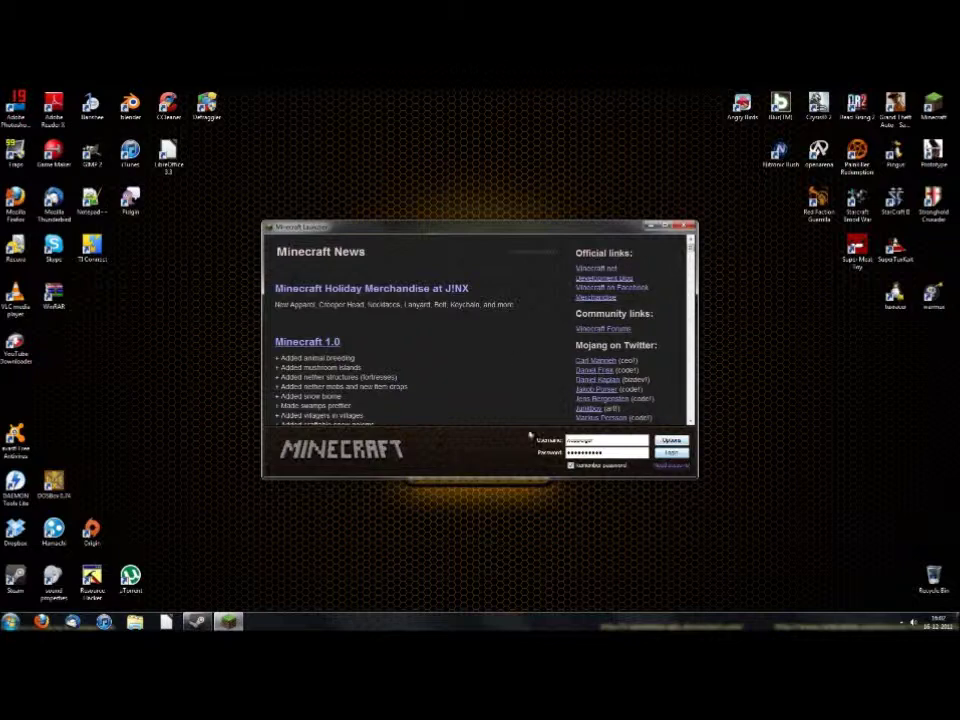
pyautogui.click(662, 452)
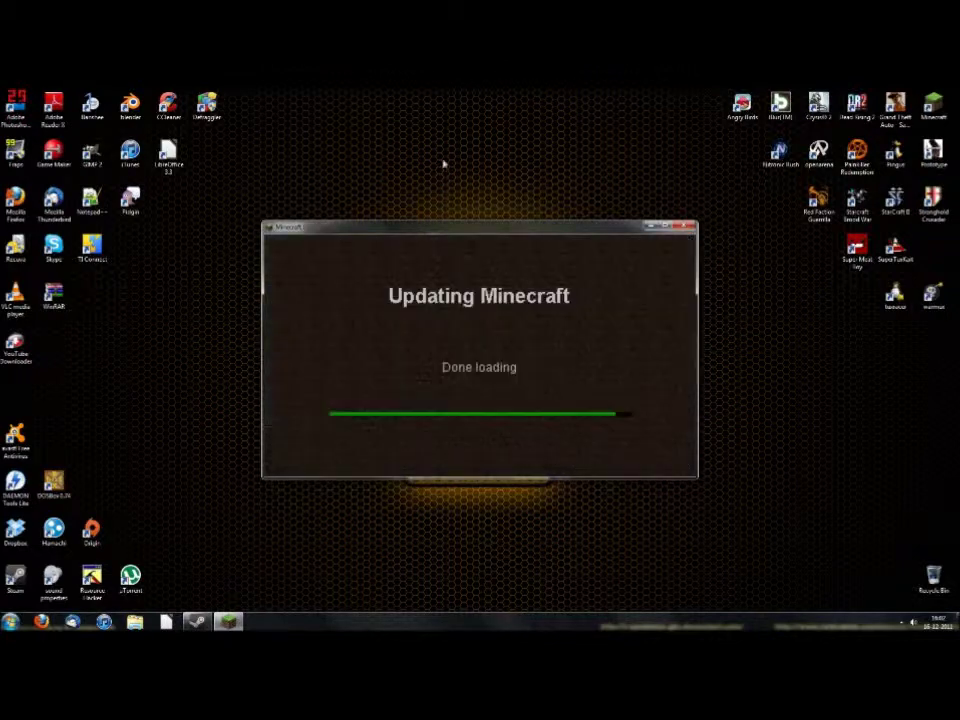
pyautogui.click(663, 226)
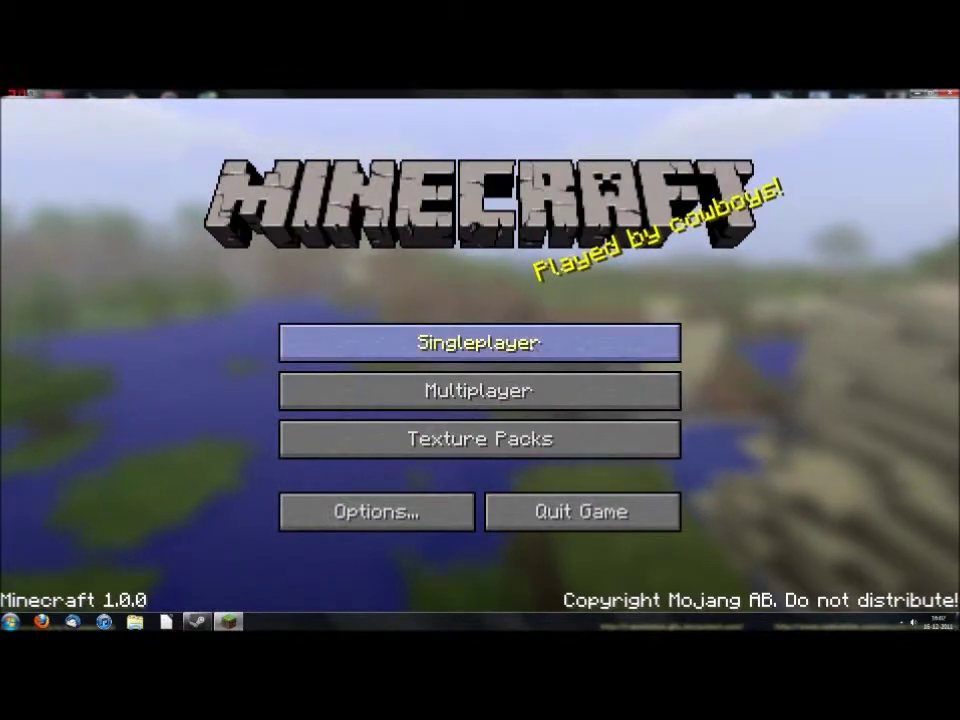
pyautogui.click(482, 342)
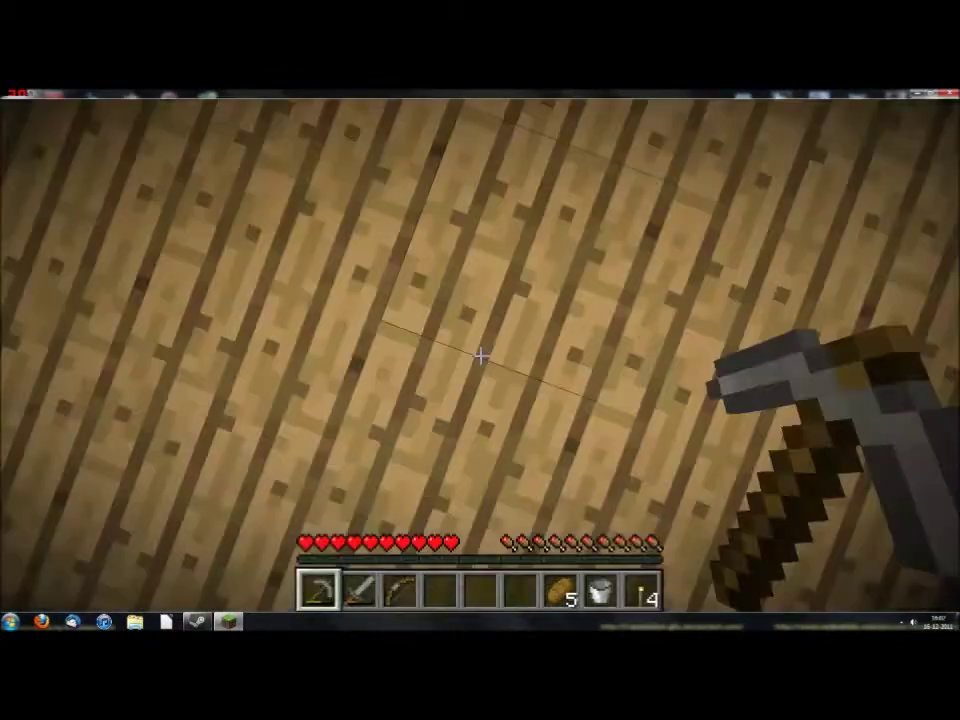
# Examine the game's performance in the debug overlay with the profiler graph while walking through the base, ending with the overlay hidden.
pyautogui.hotkey('shift', 'F3')
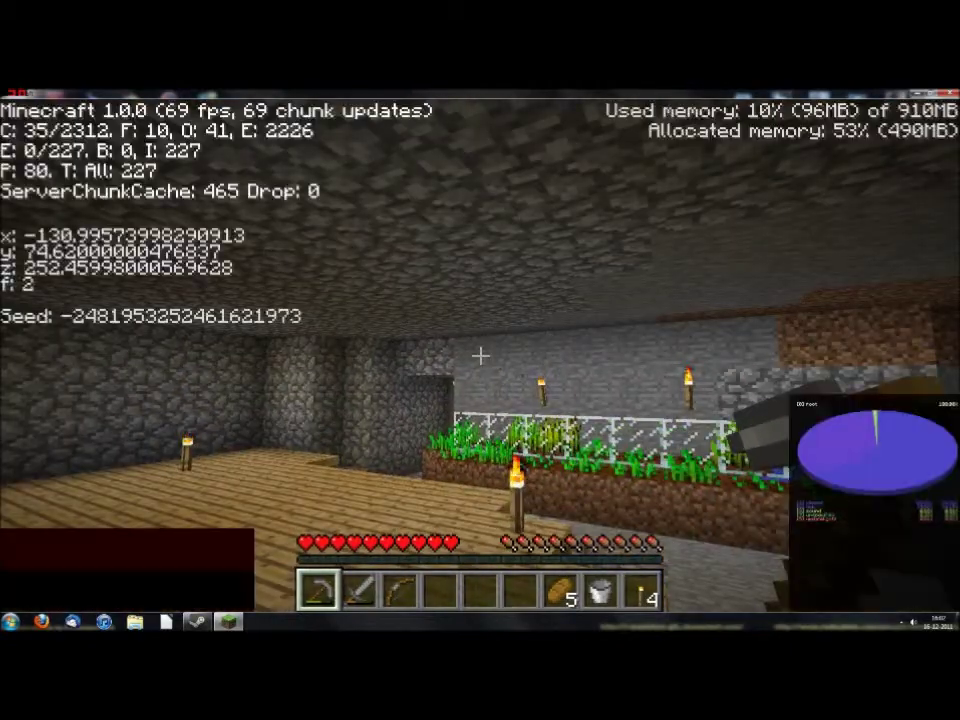
pyautogui.press('w')
pyautogui.press('w')
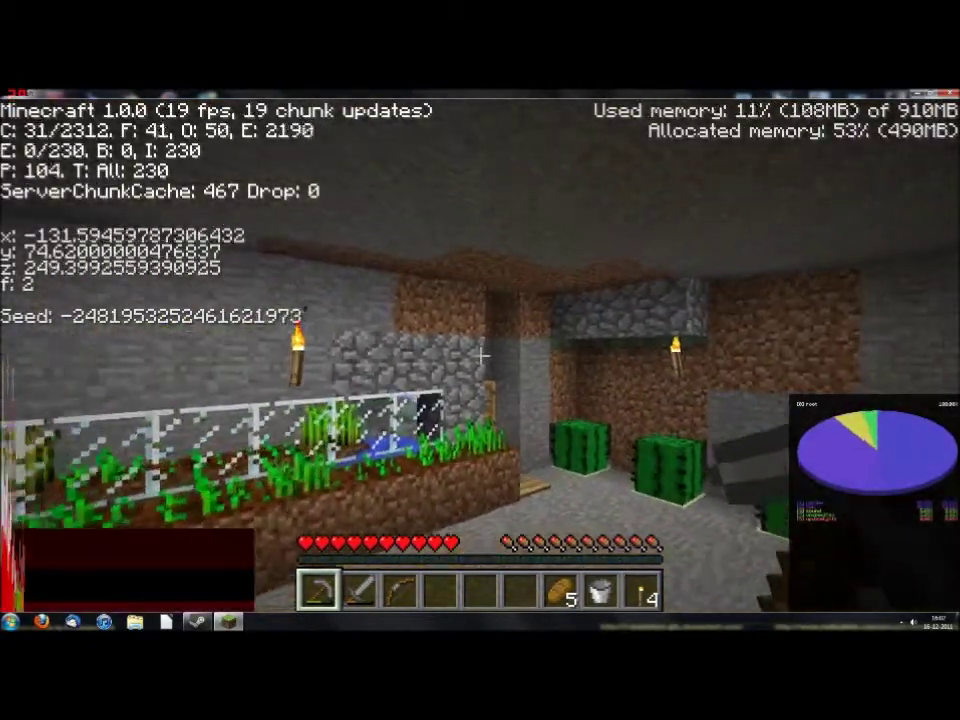
pyautogui.press('F3')
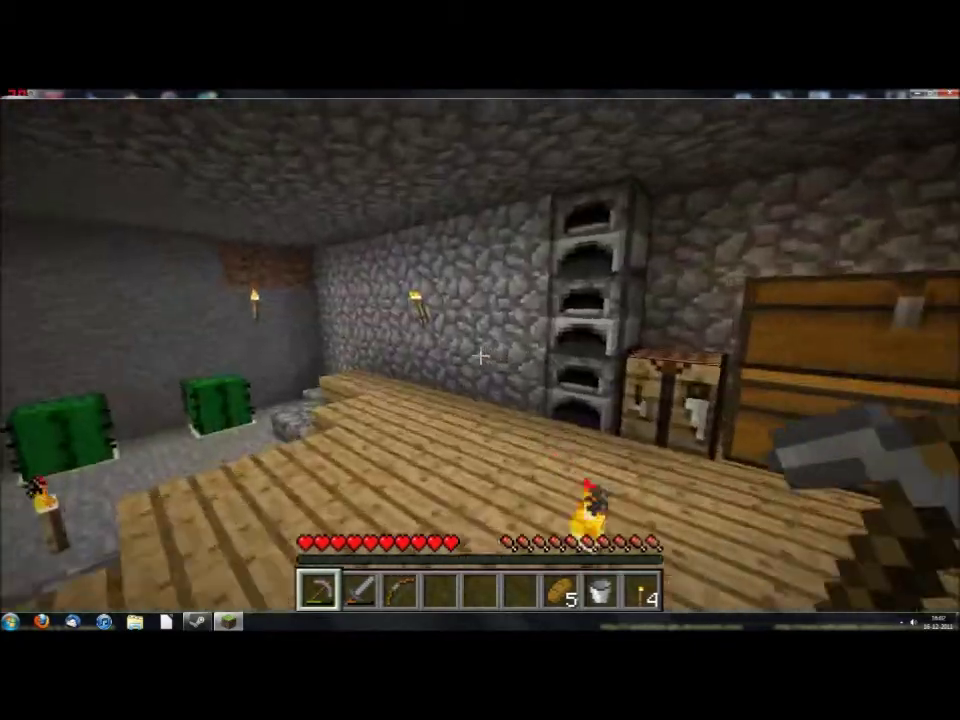
# Save and quit the world to the title screen and close Minecraft.
pyautogui.press('Escape')
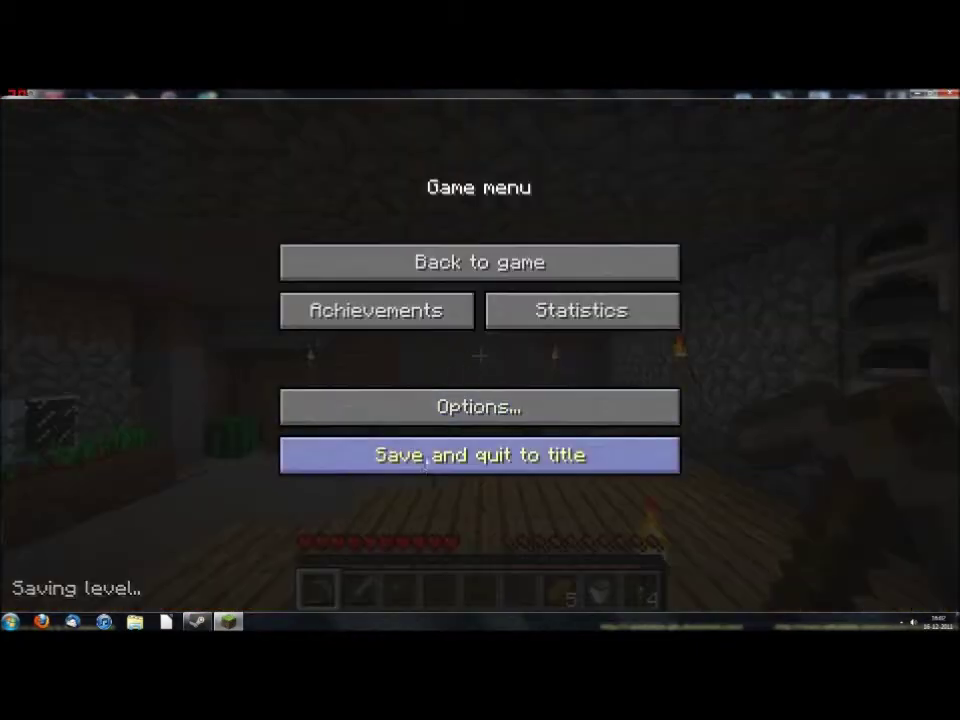
pyautogui.click(441, 464)
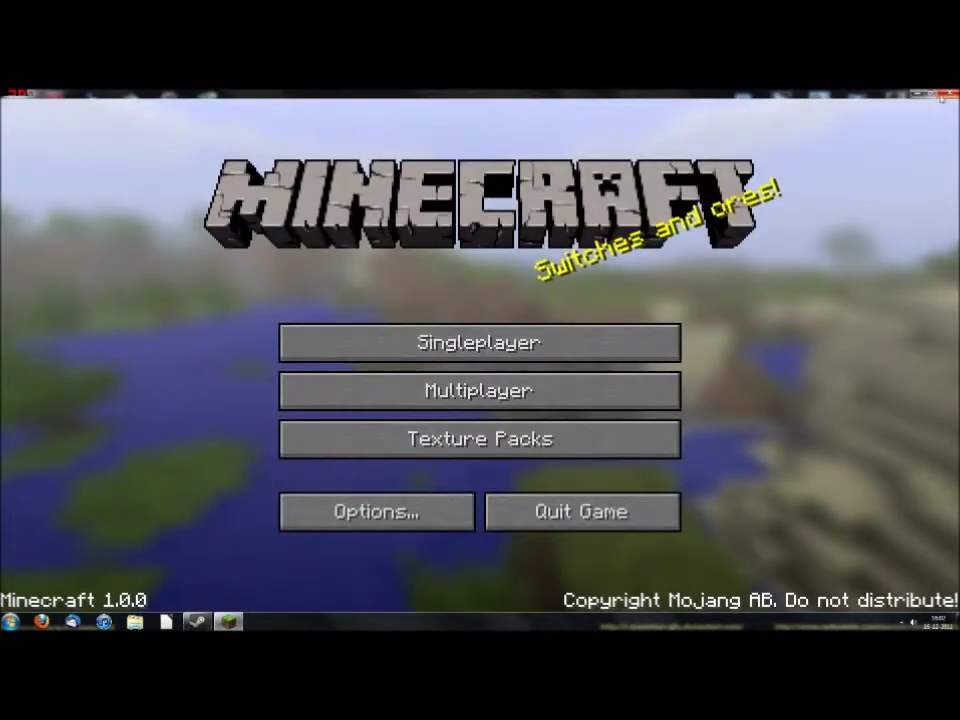
pyautogui.click(948, 93)
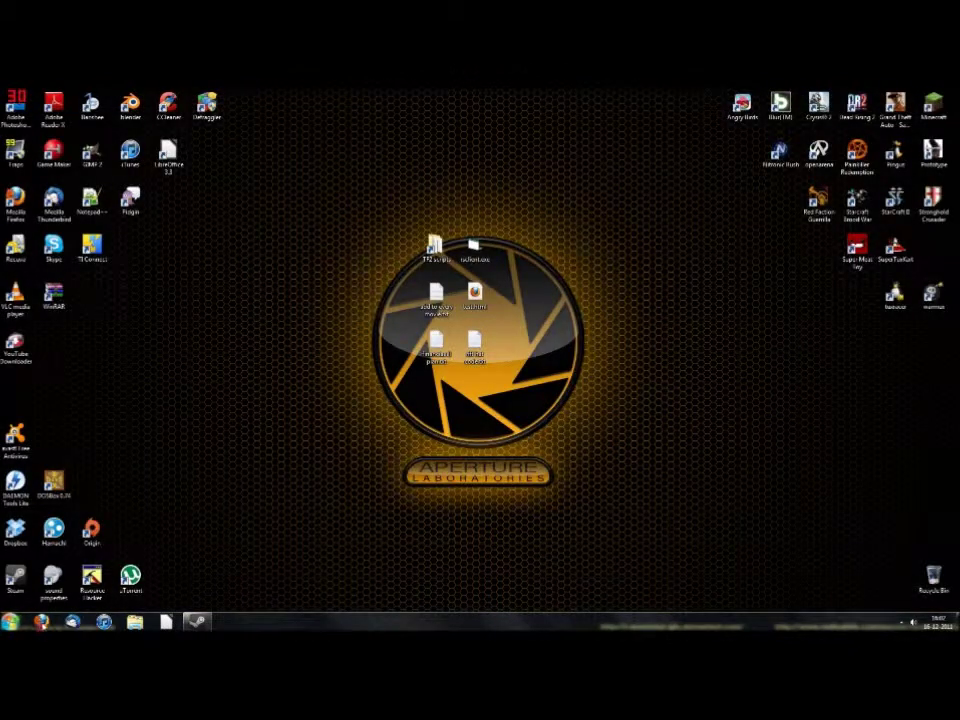
# Switch to Firefox and search Google for "LWJGL".
pyautogui.click(41, 622)
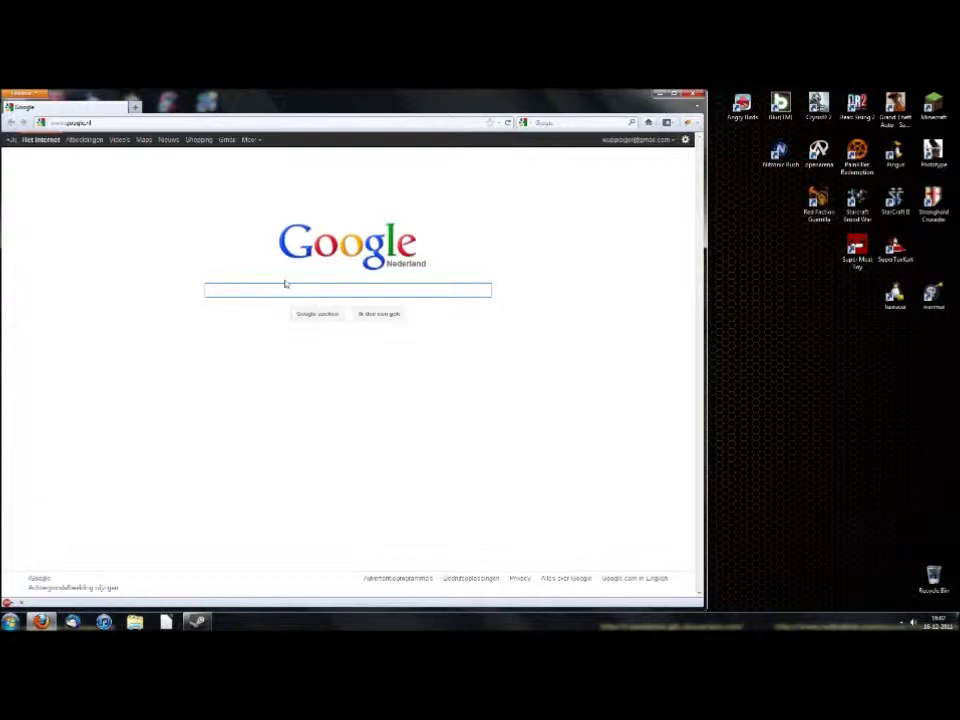
pyautogui.write('LWG')
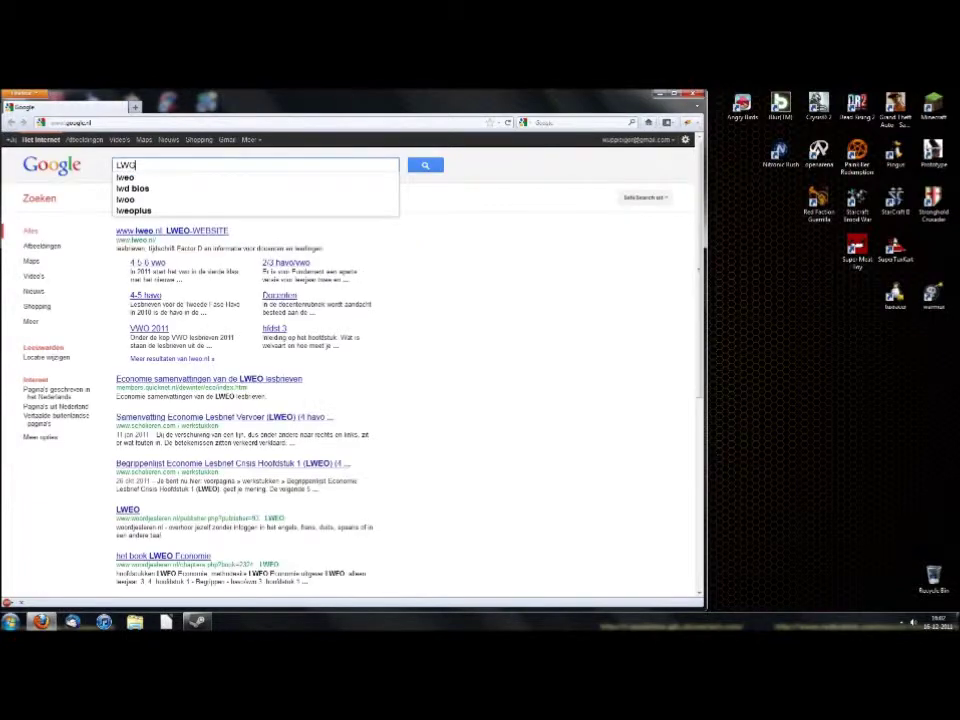
pyautogui.press('BackSpace')
pyautogui.write('J')
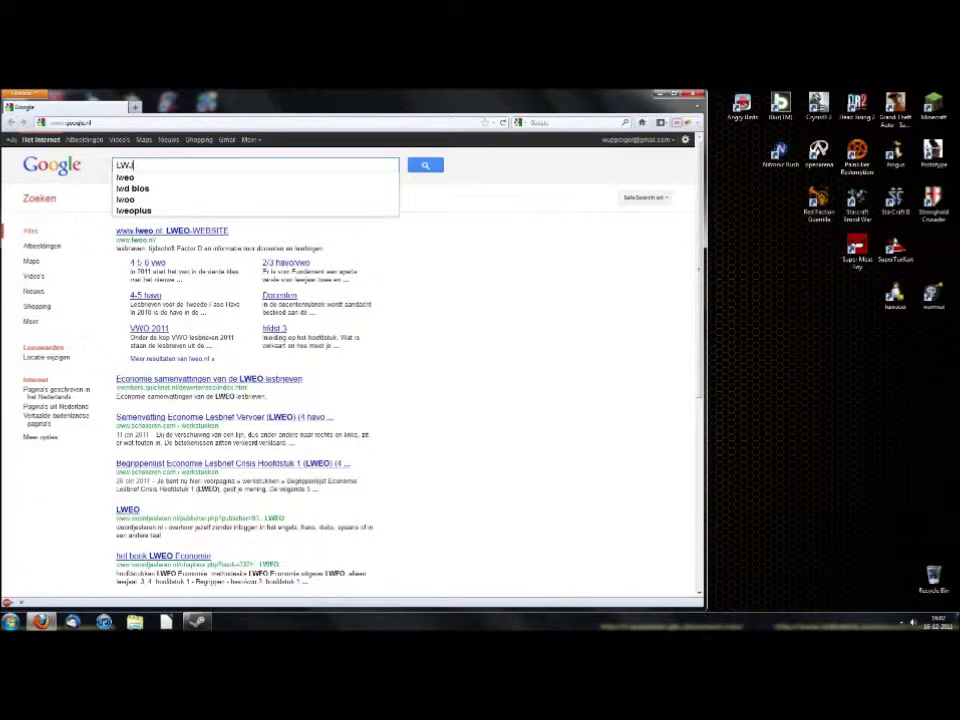
pyautogui.write('GL')
pyautogui.press('Return')
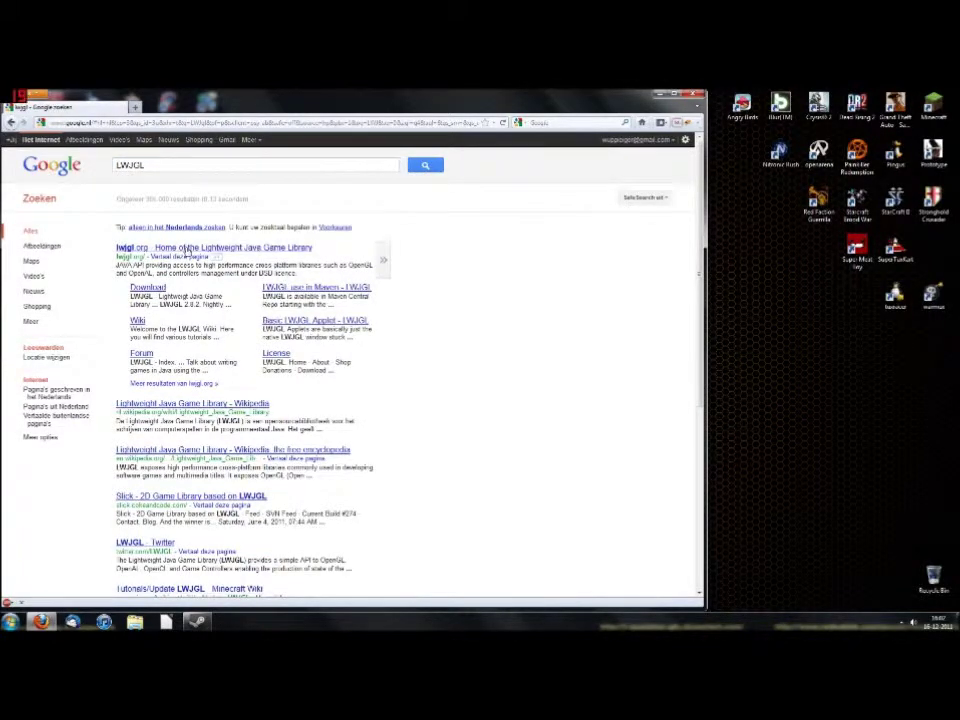
# Open the lwjgl.org download page and follow its link to the LWJGL 2.8.2 release files.
pyautogui.click(185, 249)
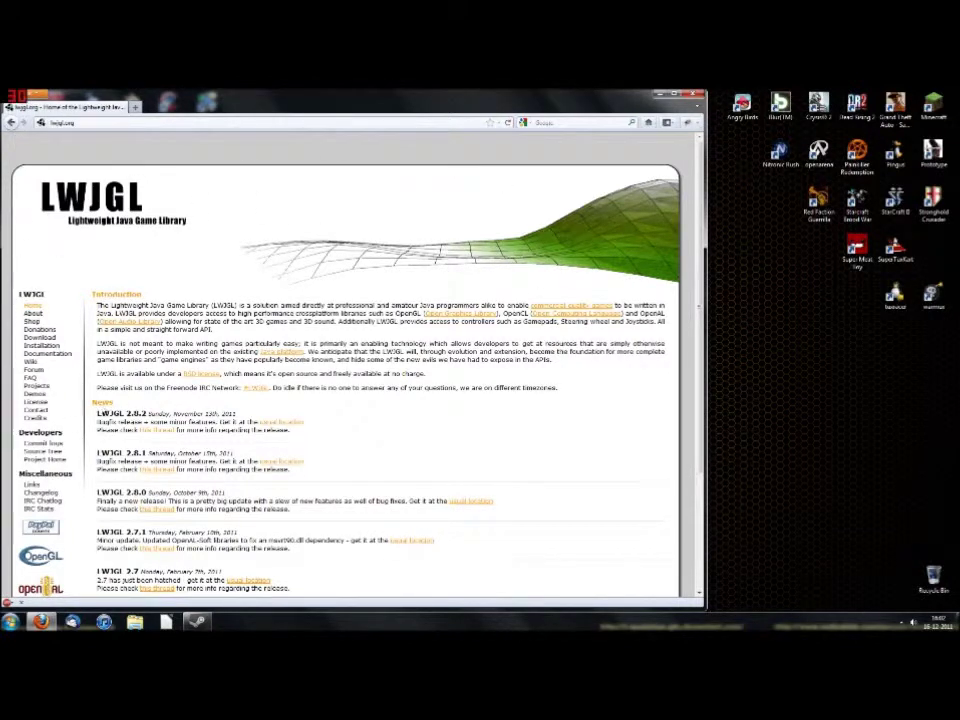
pyautogui.click(40, 337)
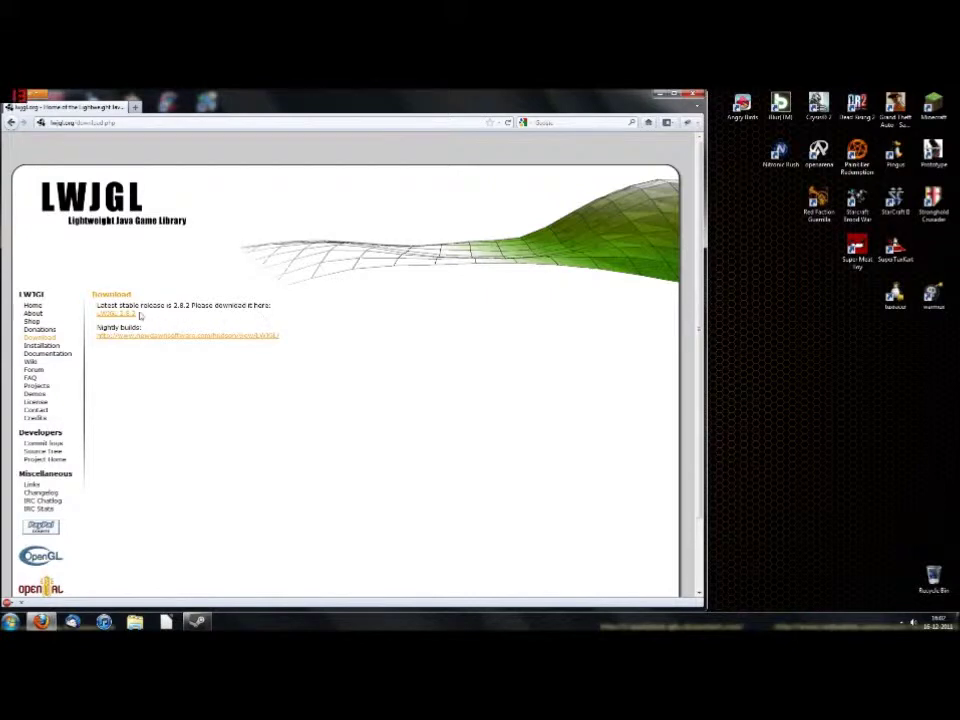
pyautogui.click(116, 314)
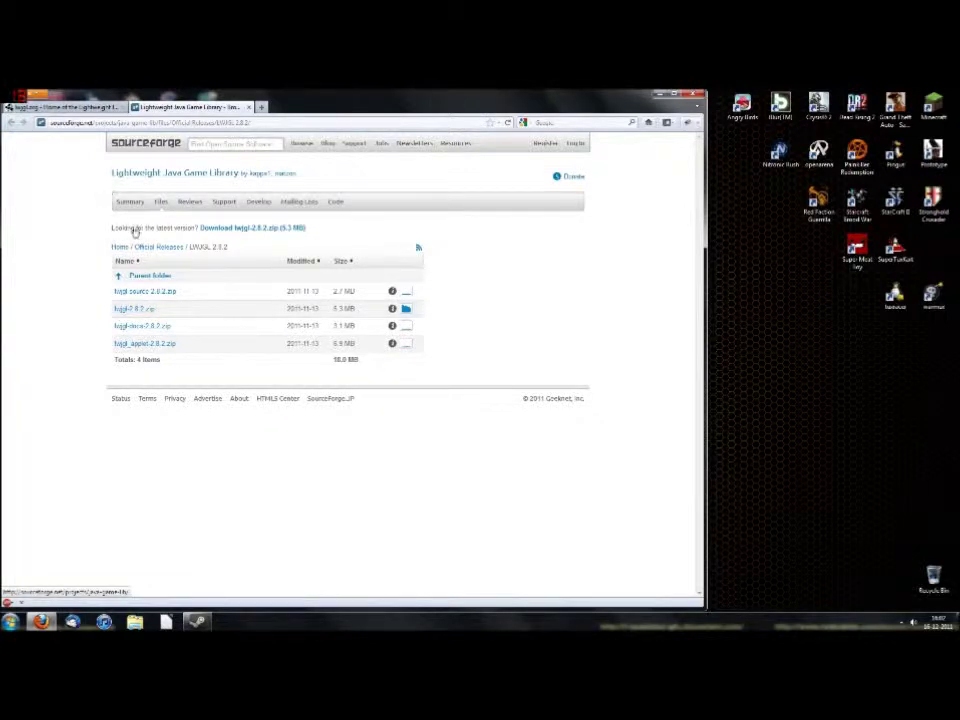
# Download lwjgl-2.8.2.zip from SourceForge and save the file to the Desktop.
pyautogui.click(141, 310)
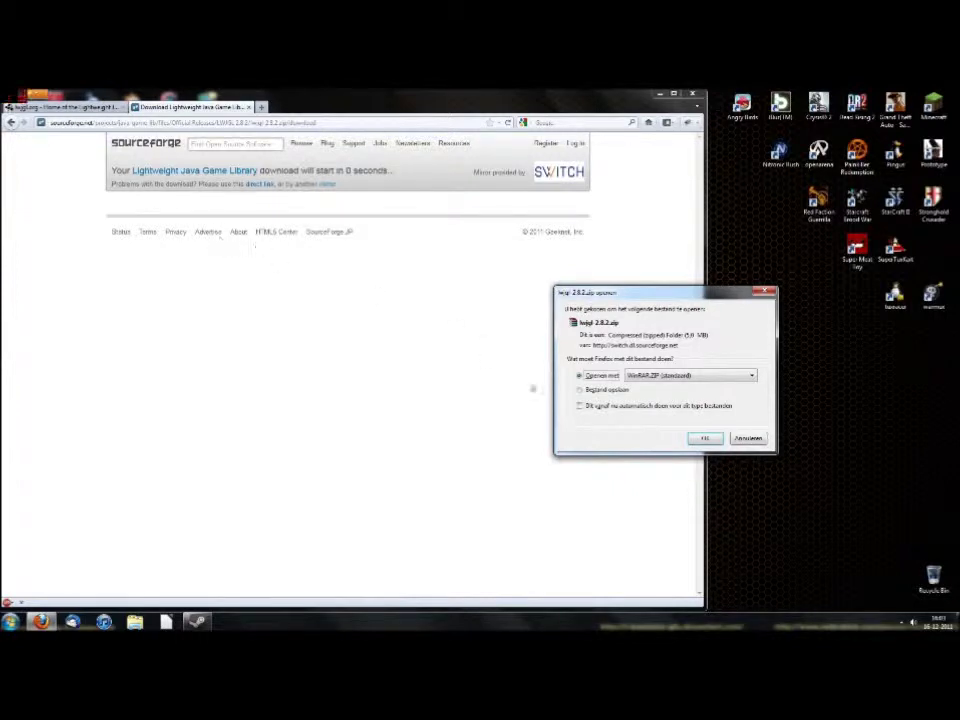
pyautogui.click(596, 390)
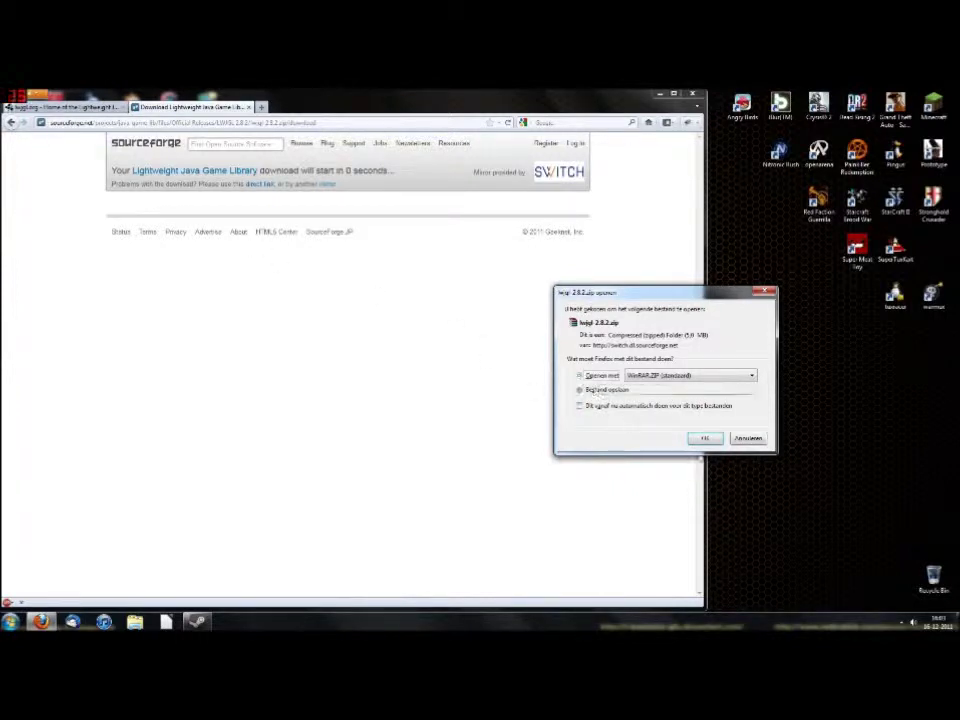
pyautogui.click(705, 438)
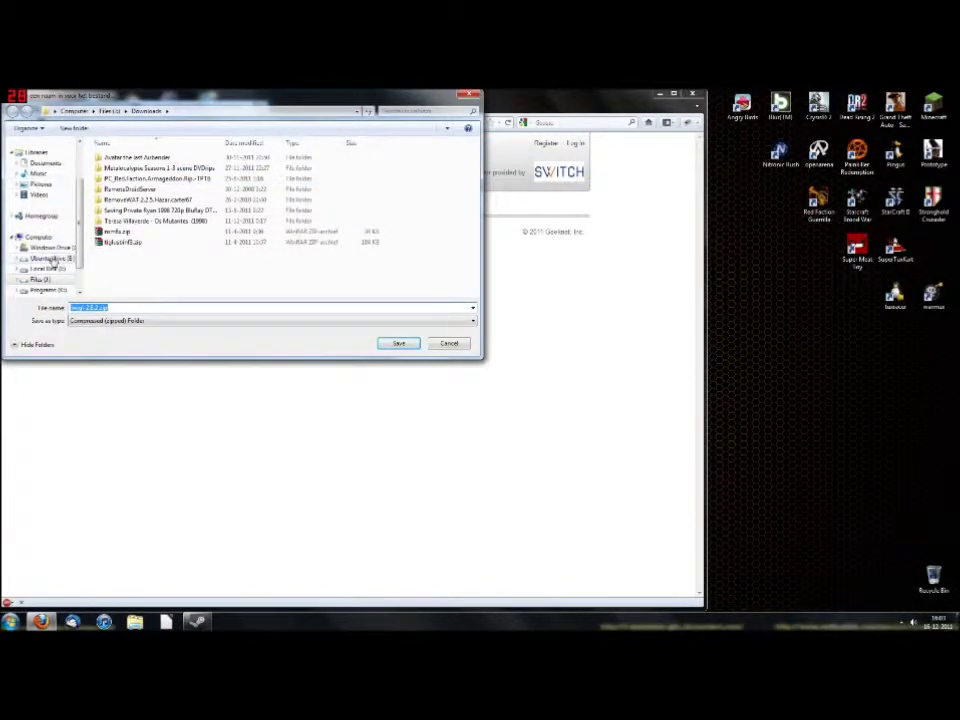
pyautogui.scroll(-2, 60, 248)
pyautogui.scroll(4, 55, 200)
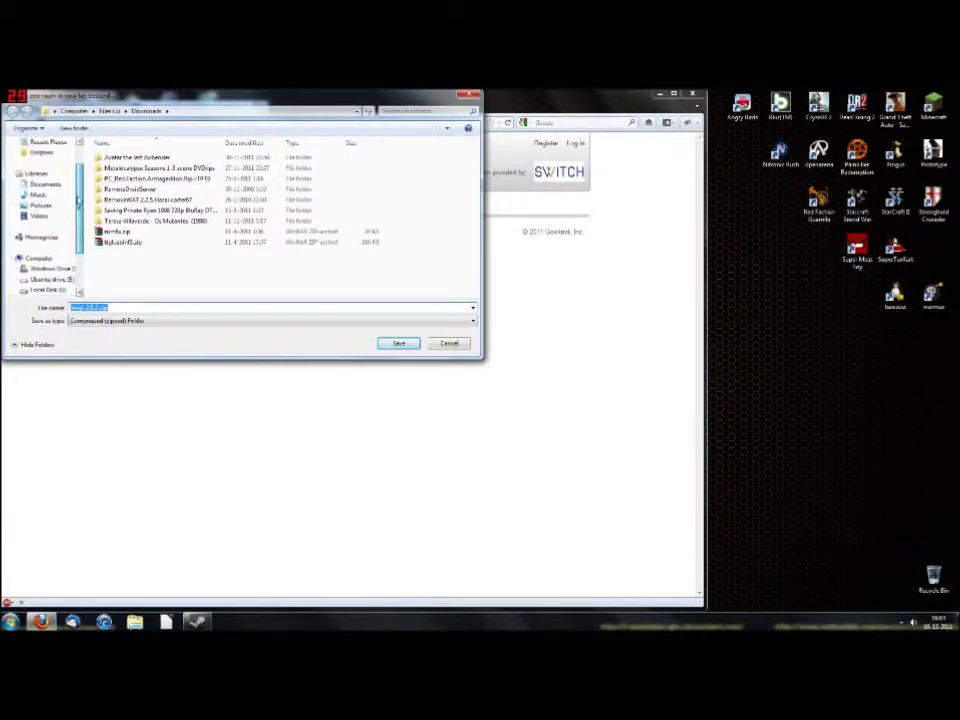
pyautogui.scroll(2, 45, 190)
pyautogui.click(40, 157)
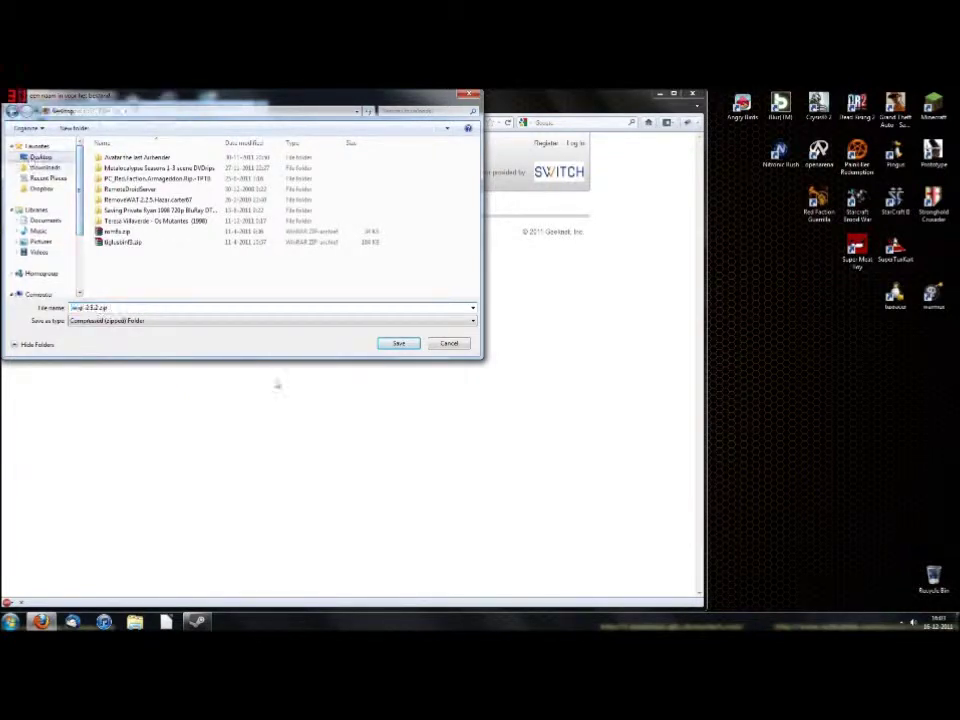
pyautogui.click(398, 343)
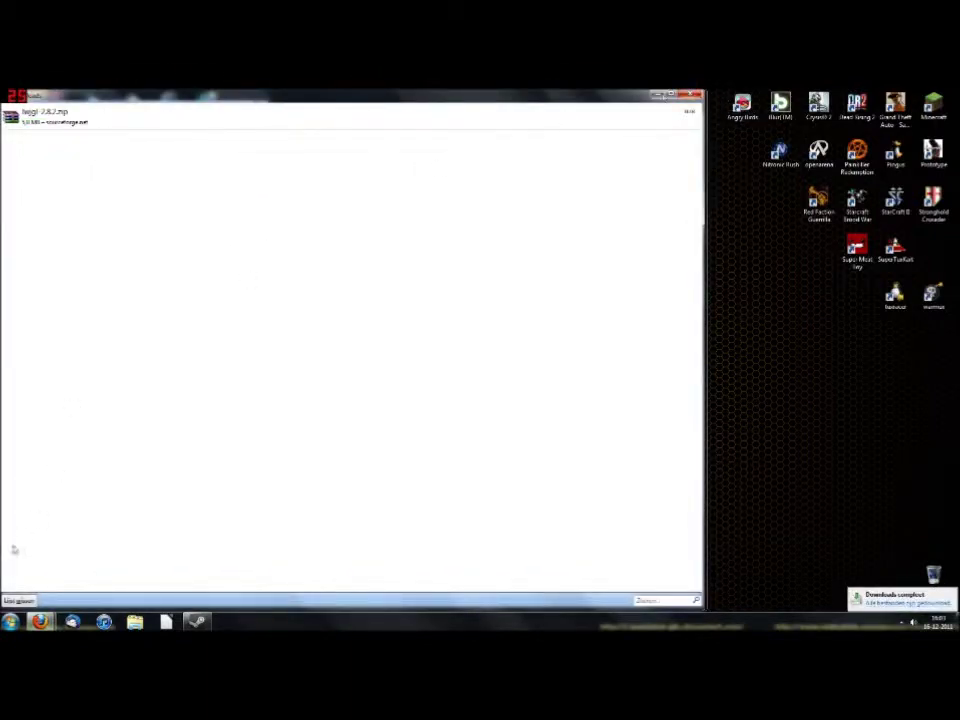
# Clear the finished download from the download list and close the downloads window and the browser.
pyautogui.click(19, 599)
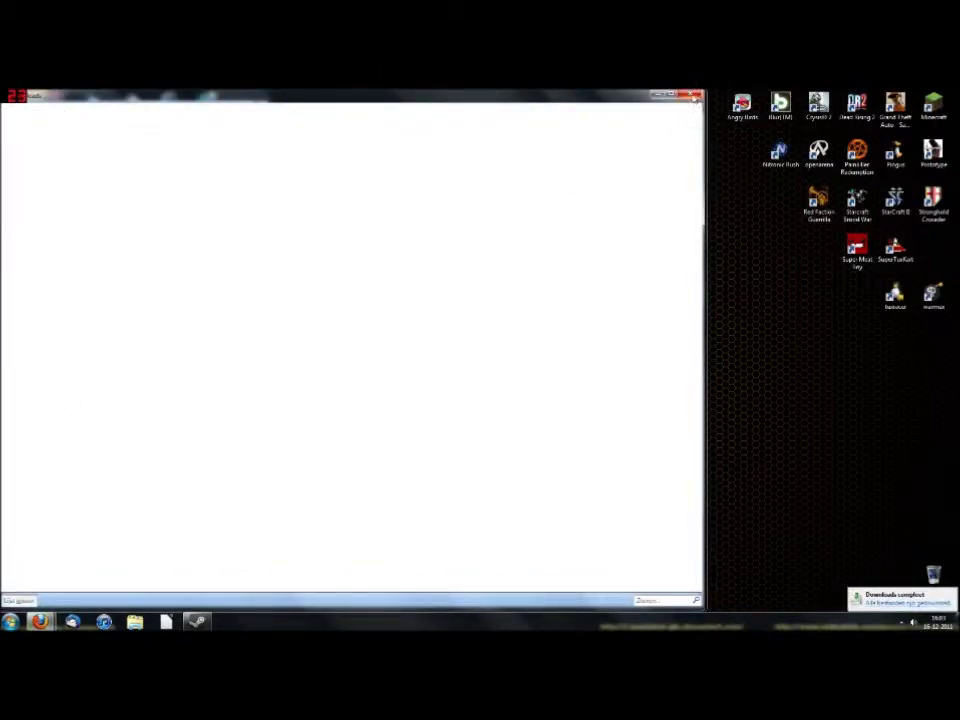
pyautogui.click(693, 96)
pyautogui.click(250, 108)
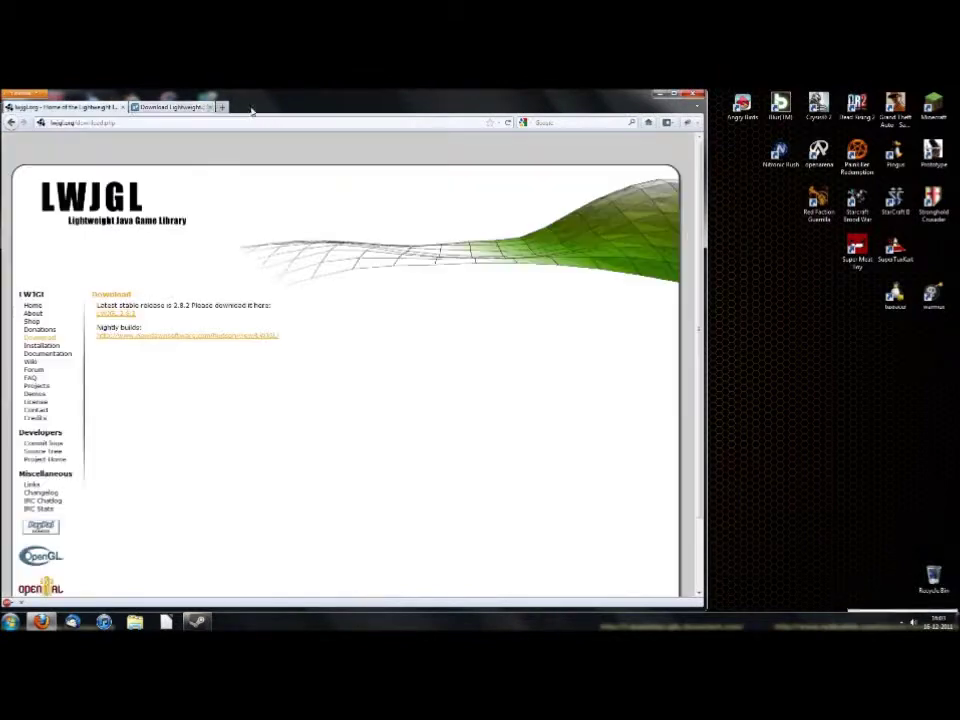
pyautogui.click(696, 95)
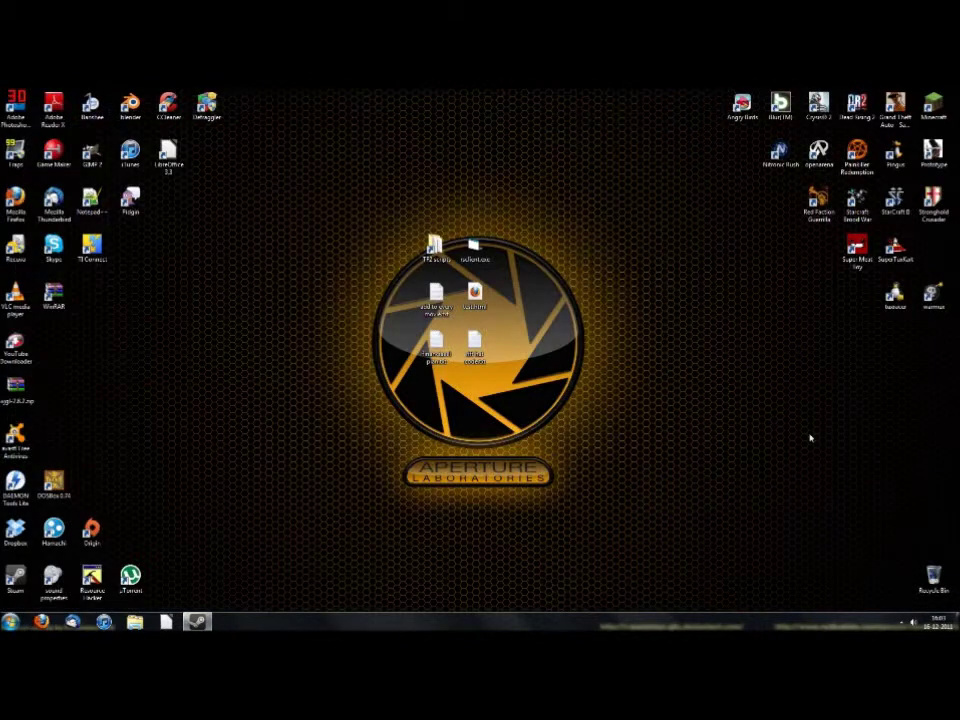
# Move the lwjgl-2.8.2.zip archive to a free area of the desktop and open its lwjgl-2.8.2 folder in WinRAR.
pyautogui.moveTo(15, 385); pyautogui.dragTo(321, 292)
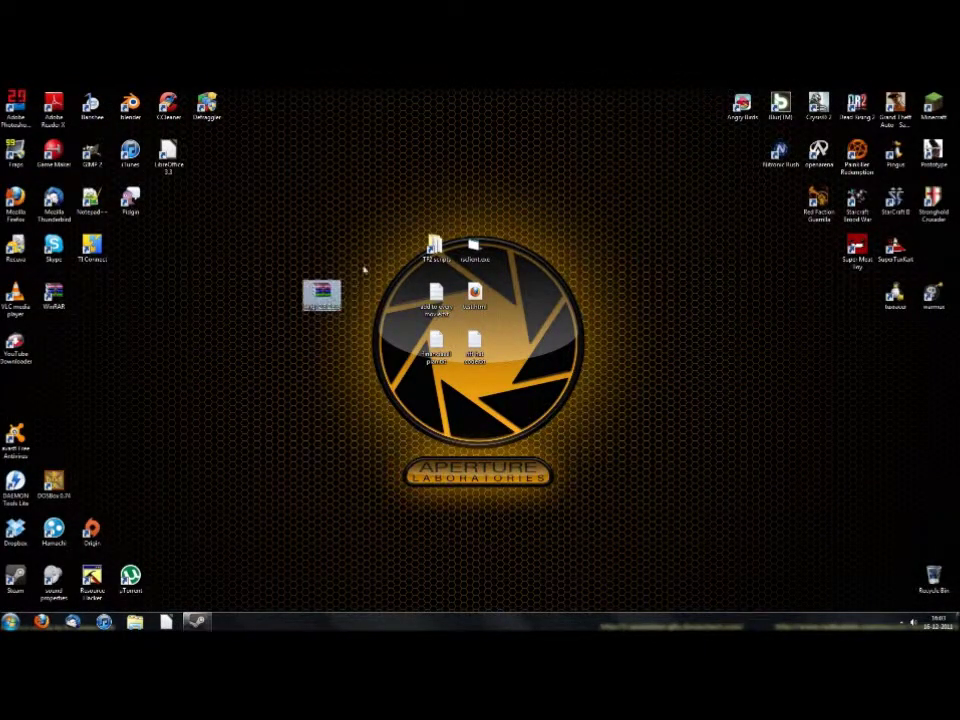
pyautogui.doubleClick(321, 295)
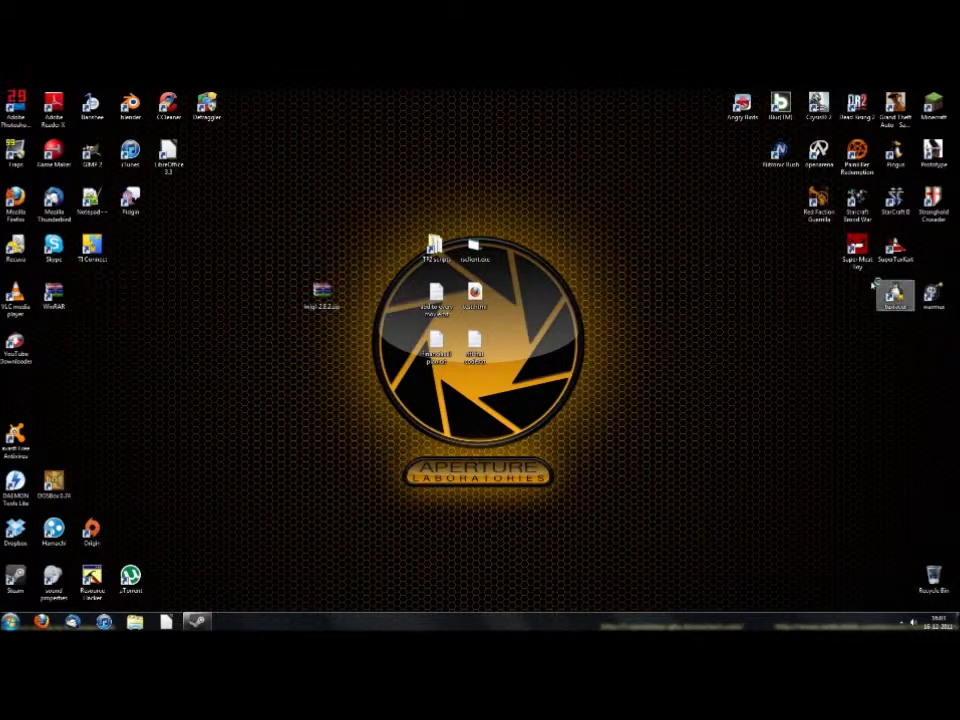
pyautogui.moveTo(455, 234); pyautogui.dragTo(492, 202)
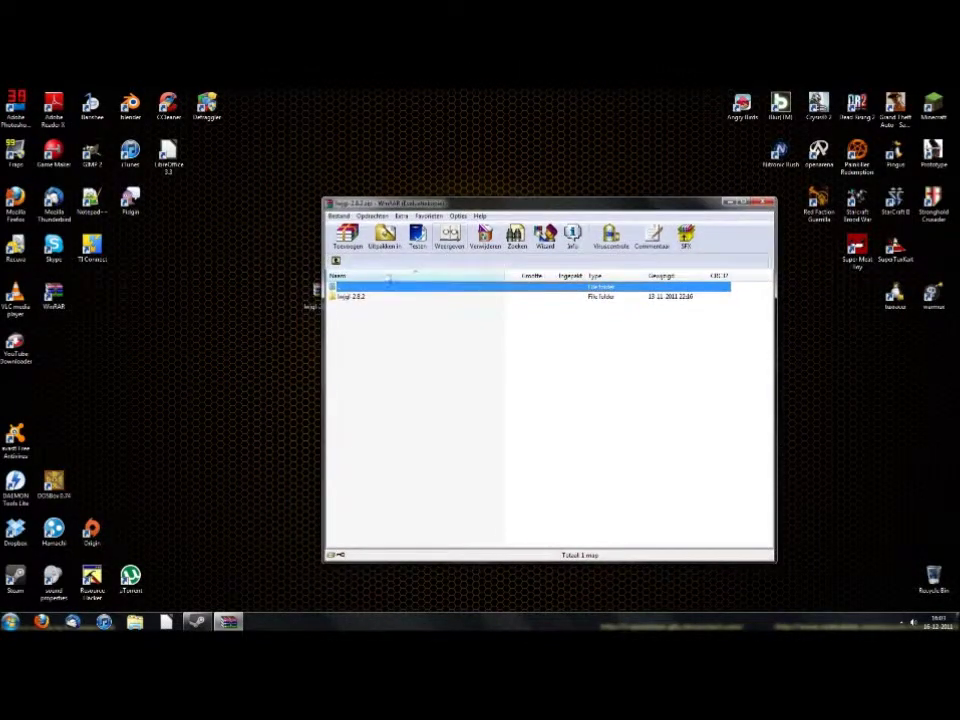
pyautogui.doubleClick(352, 297)
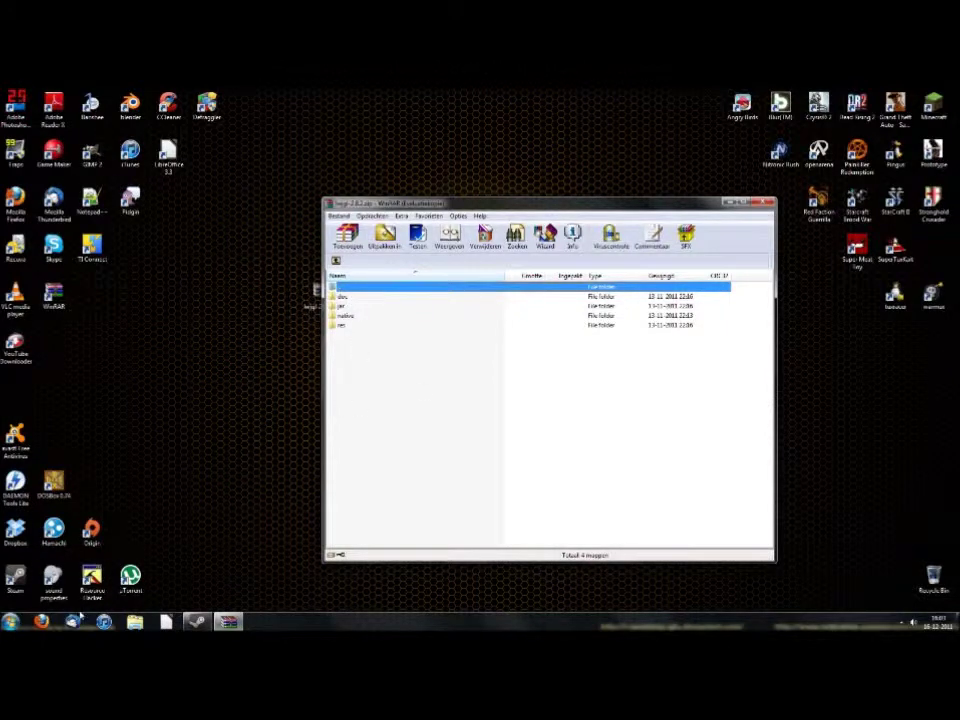
pyautogui.click(135, 621)
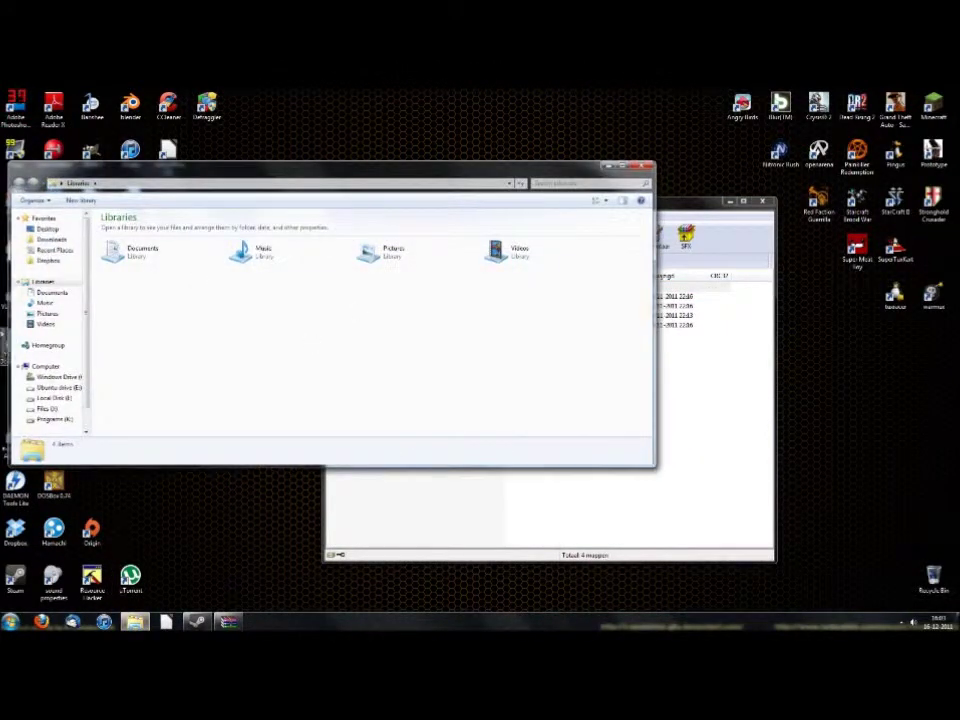
pyautogui.click(642, 166)
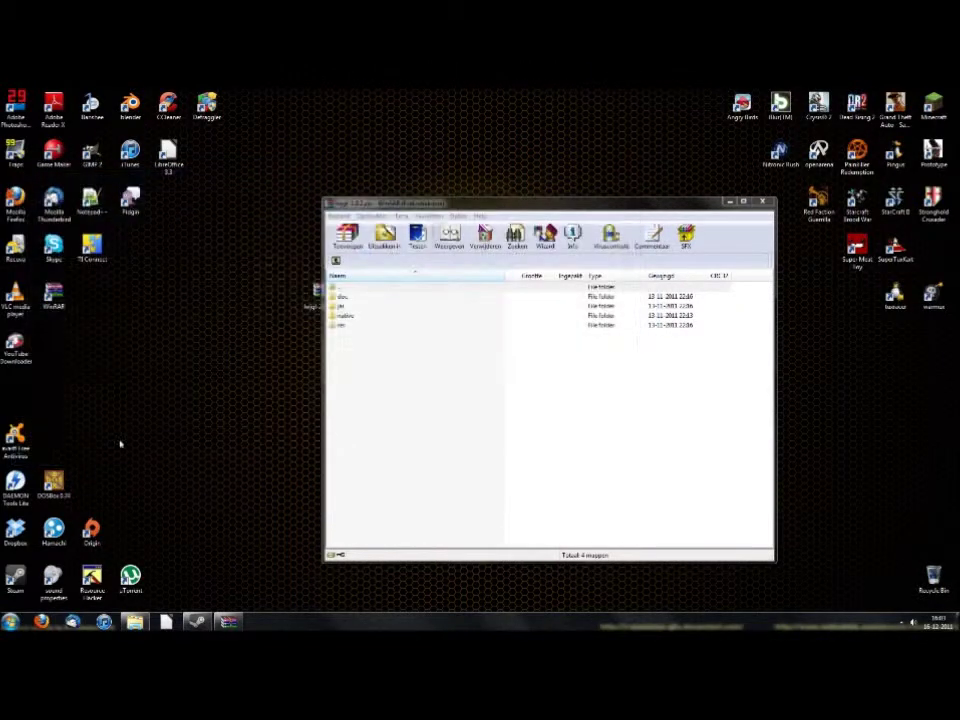
pyautogui.click(10, 621)
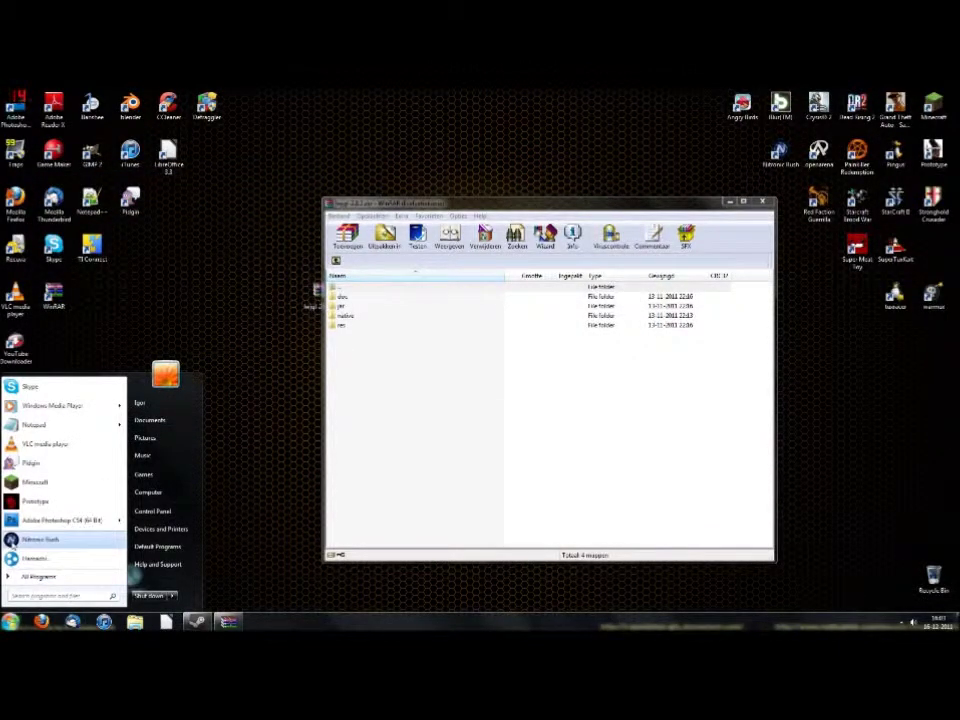
pyautogui.click(228, 222)
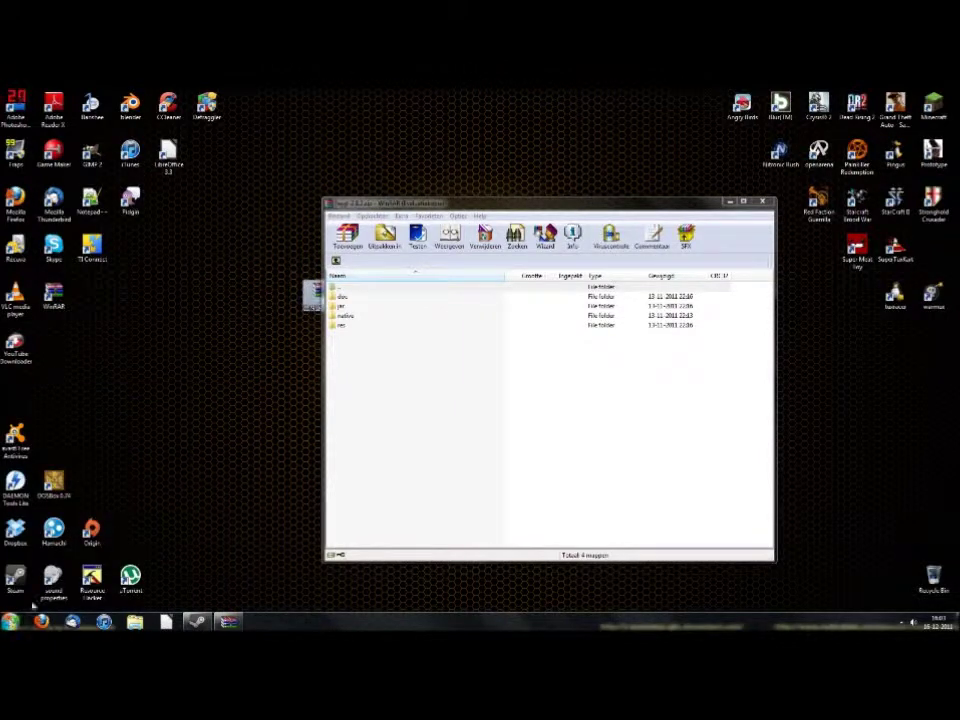
# Open a new file explorer window and go to the %appdata% location.
pyautogui.press('super+e')
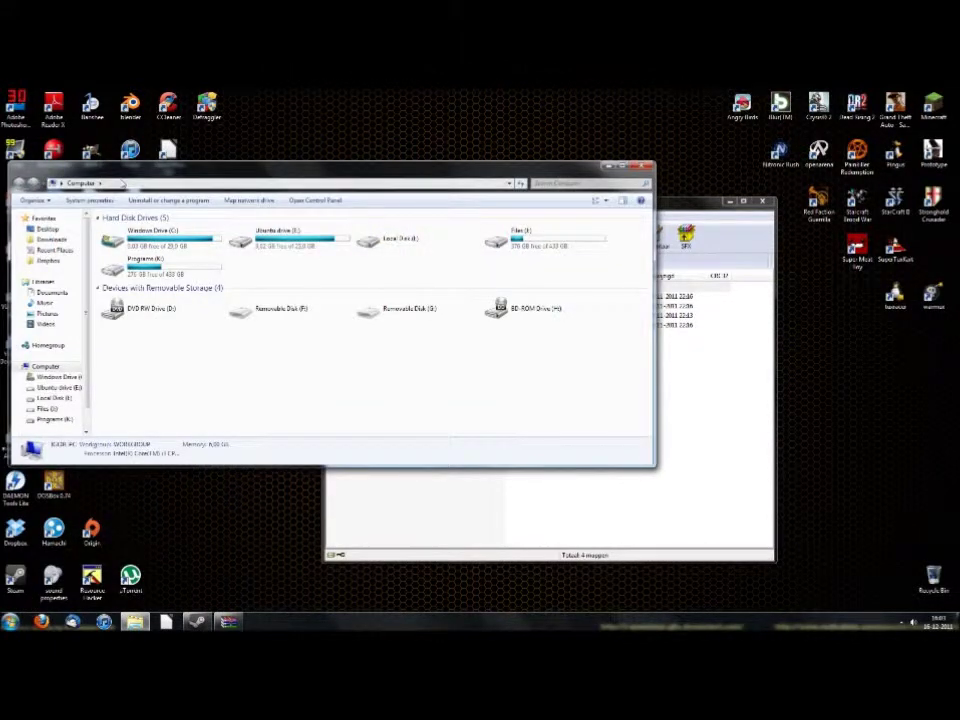
pyautogui.click(120, 183)
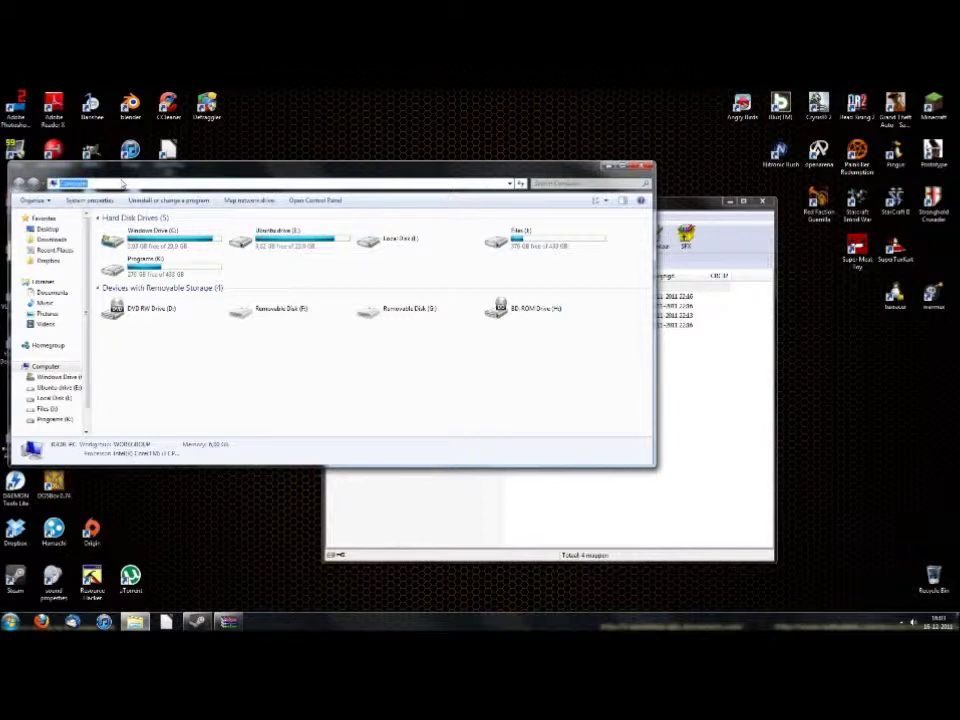
pyautogui.write('%')
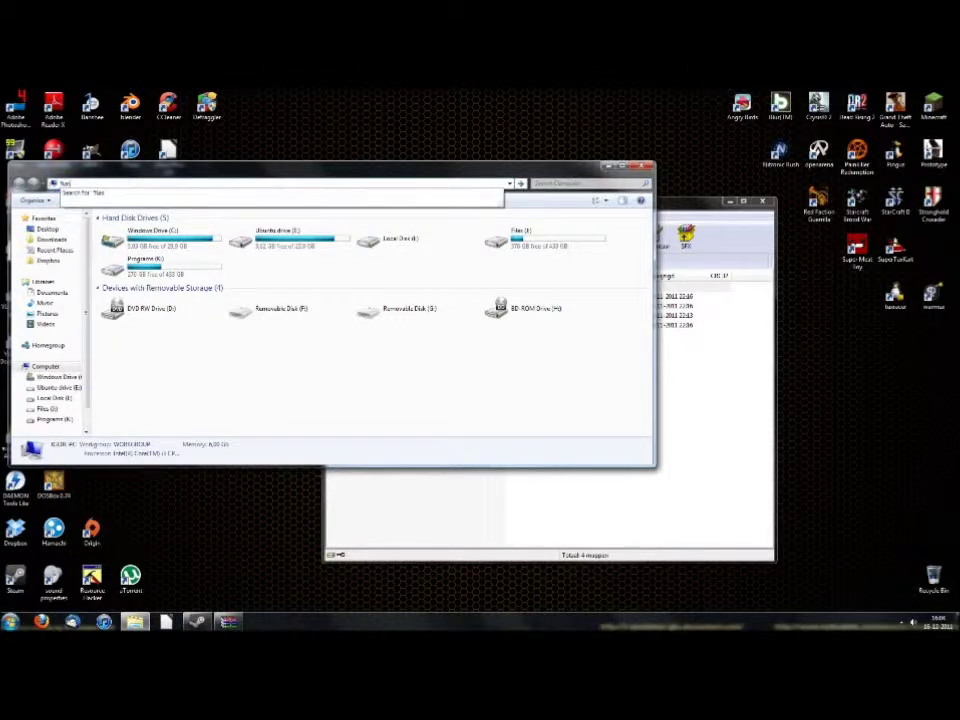
pyautogui.press('BackSpace')
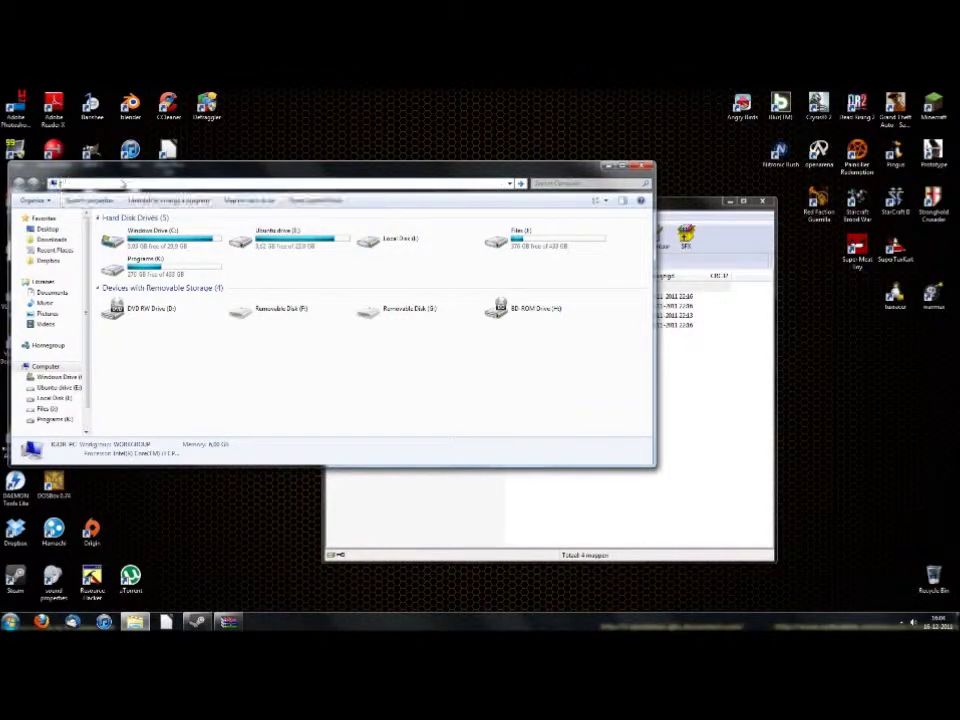
pyautogui.write('%appdata%')
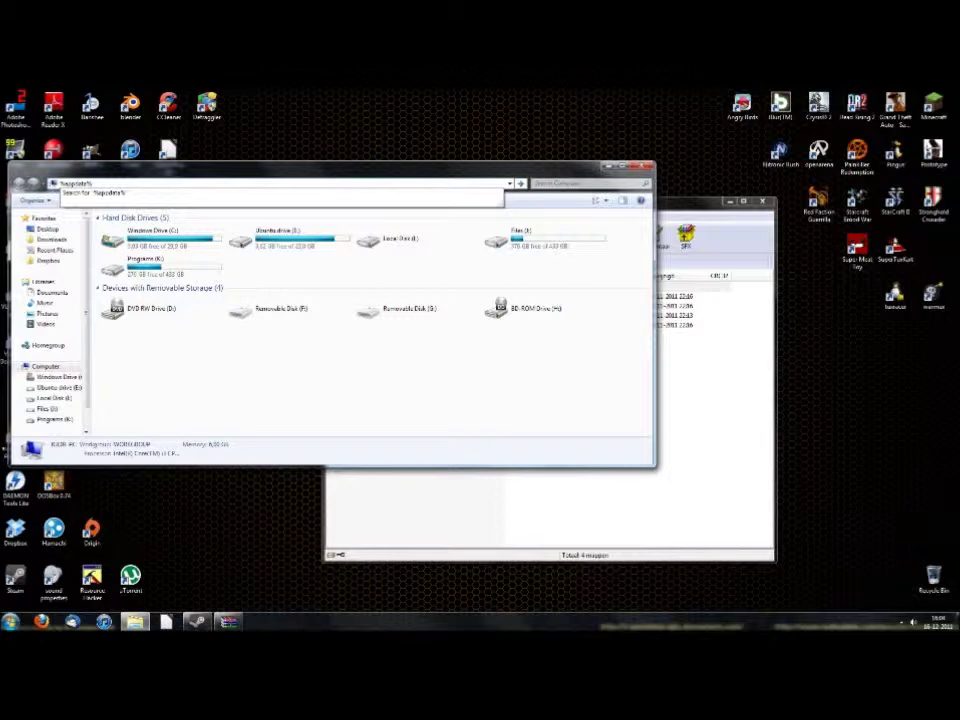
pyautogui.press('Return')
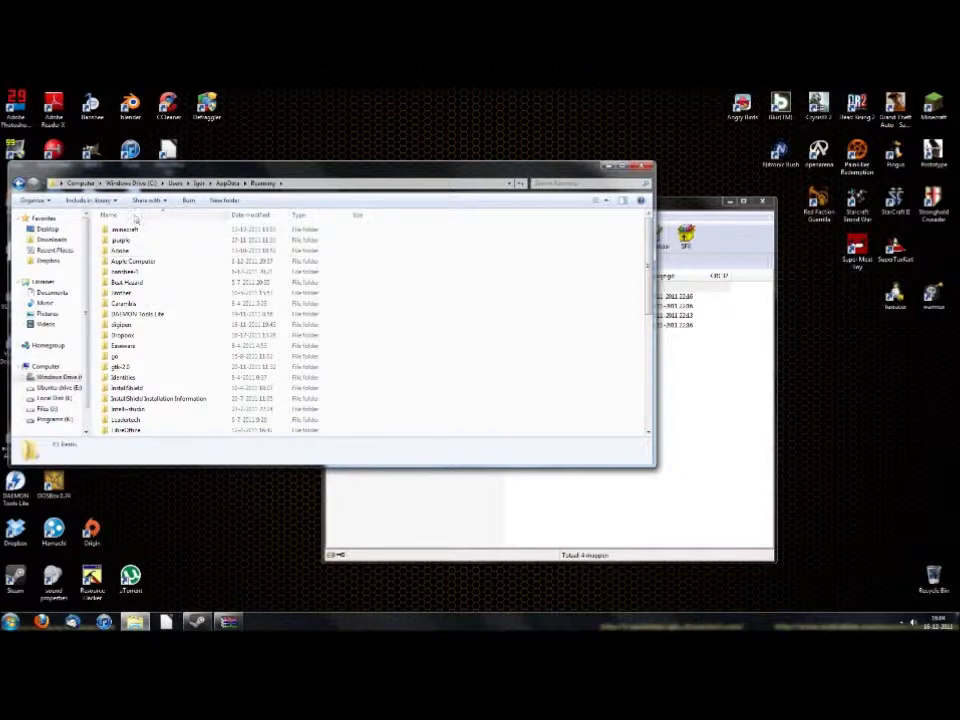
# Open the .minecraft\bin folder in the file explorer and the jar folder inside the lwjgl-2.8.2 archive.
pyautogui.moveTo(418, 176); pyautogui.dragTo(487, 195)
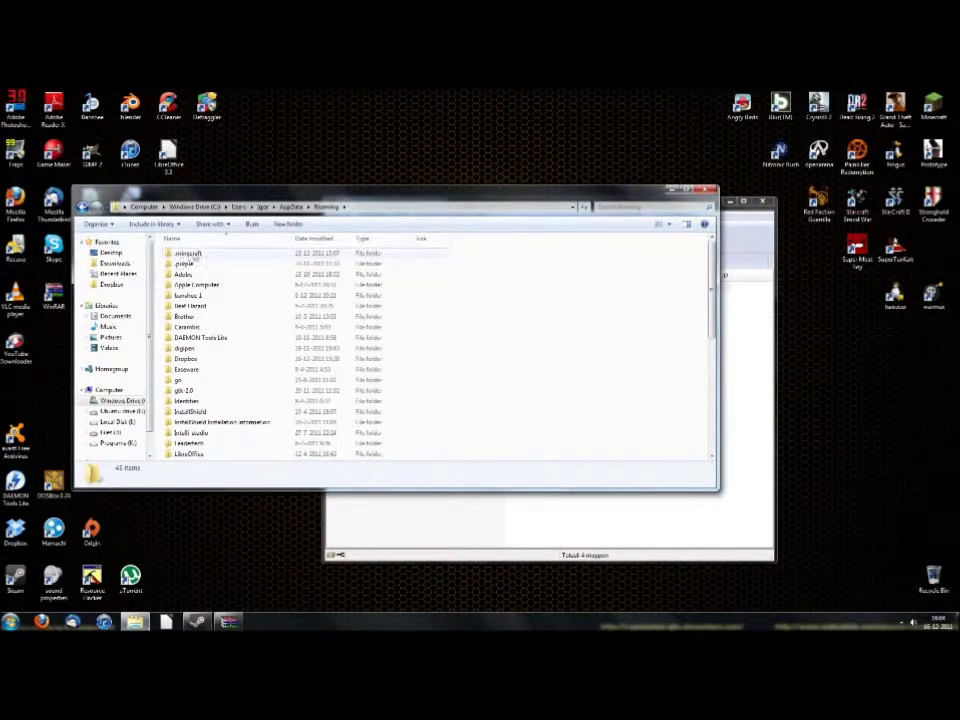
pyautogui.doubleClick(187, 254)
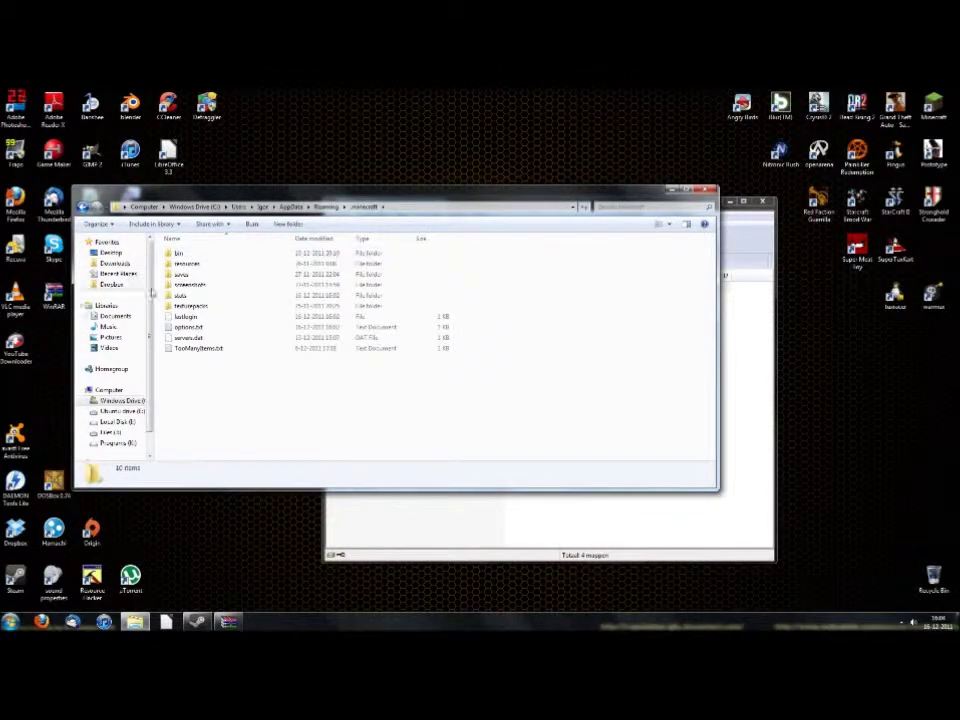
pyautogui.doubleClick(186, 254)
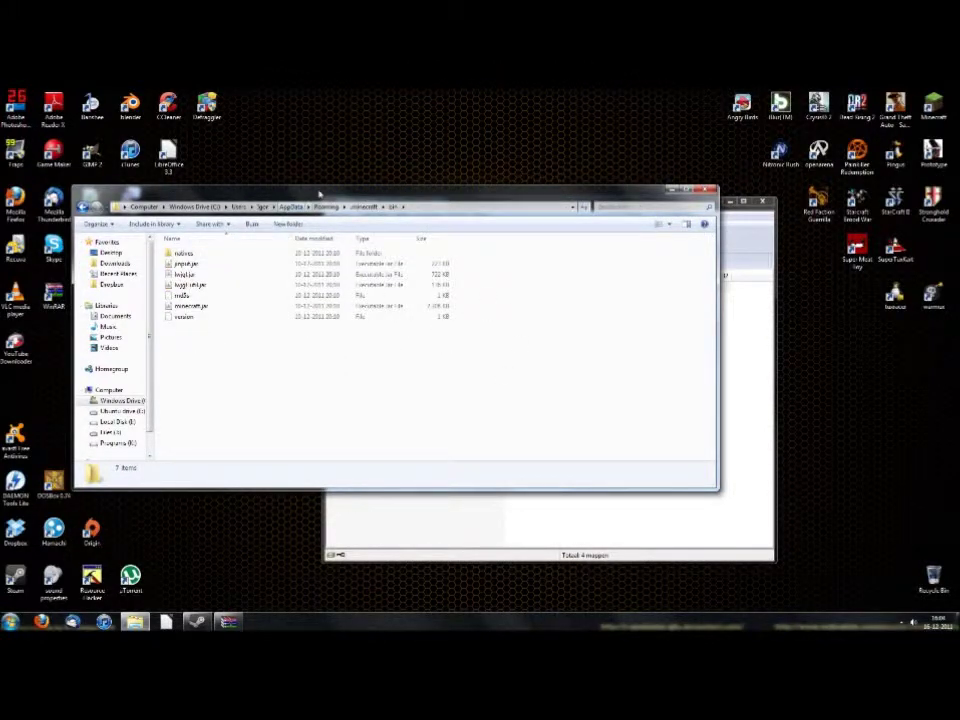
pyautogui.moveTo(321, 197); pyautogui.dragTo(276, 158)
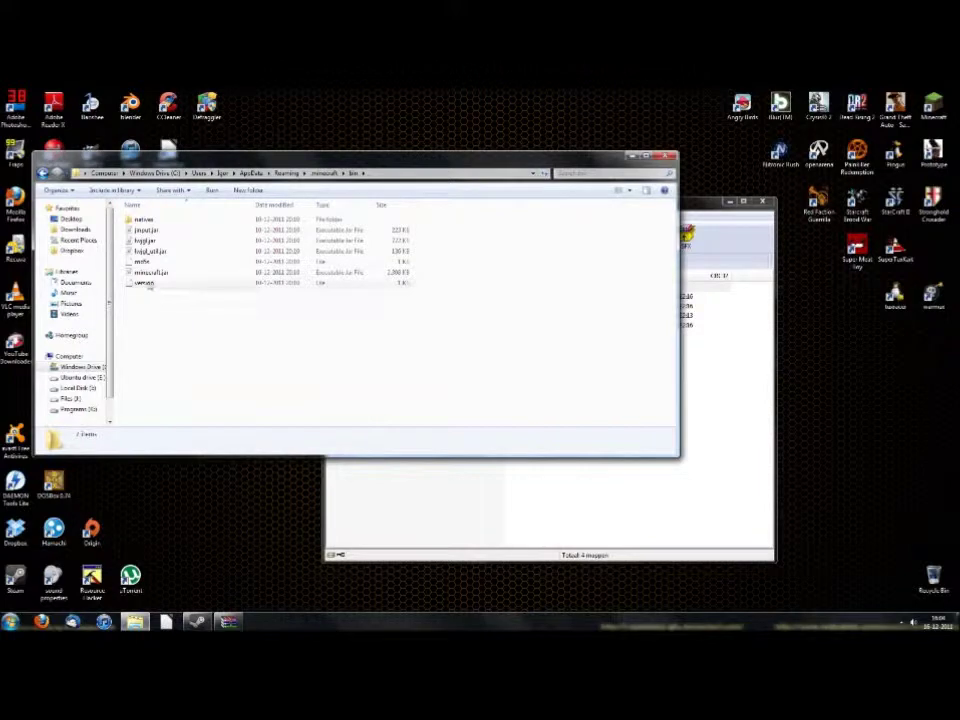
pyautogui.click(147, 284)
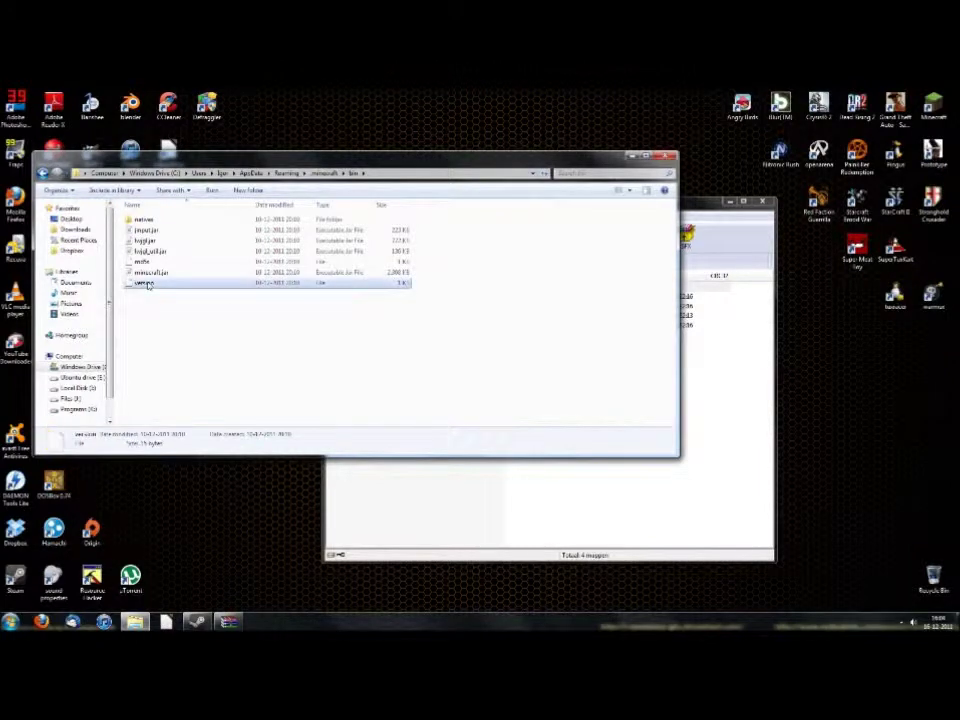
pyautogui.click(619, 507)
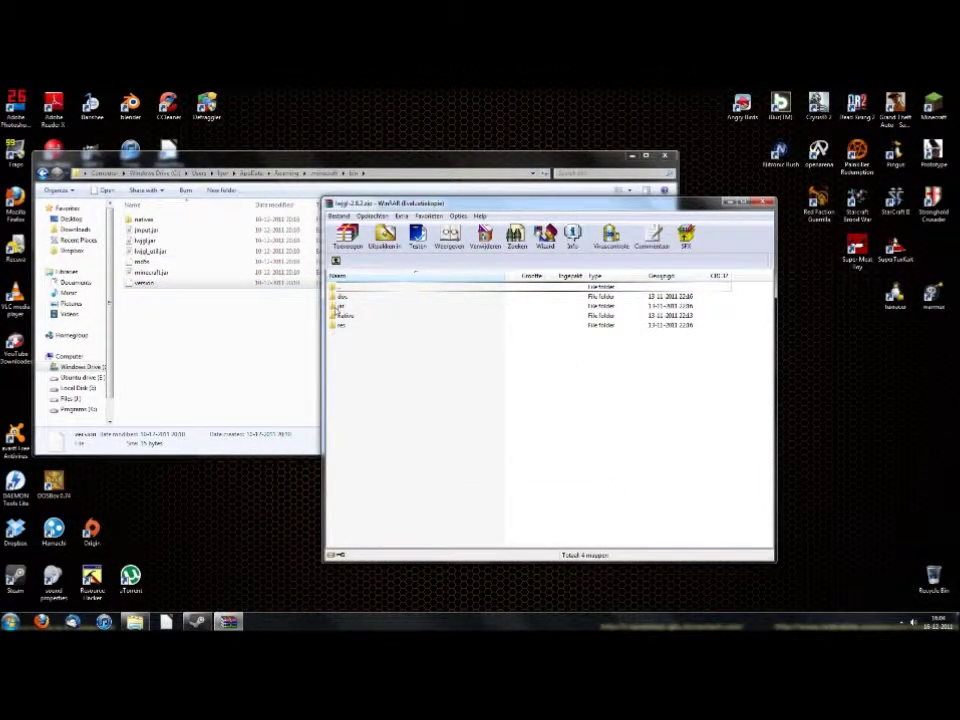
pyautogui.doubleClick(340, 306)
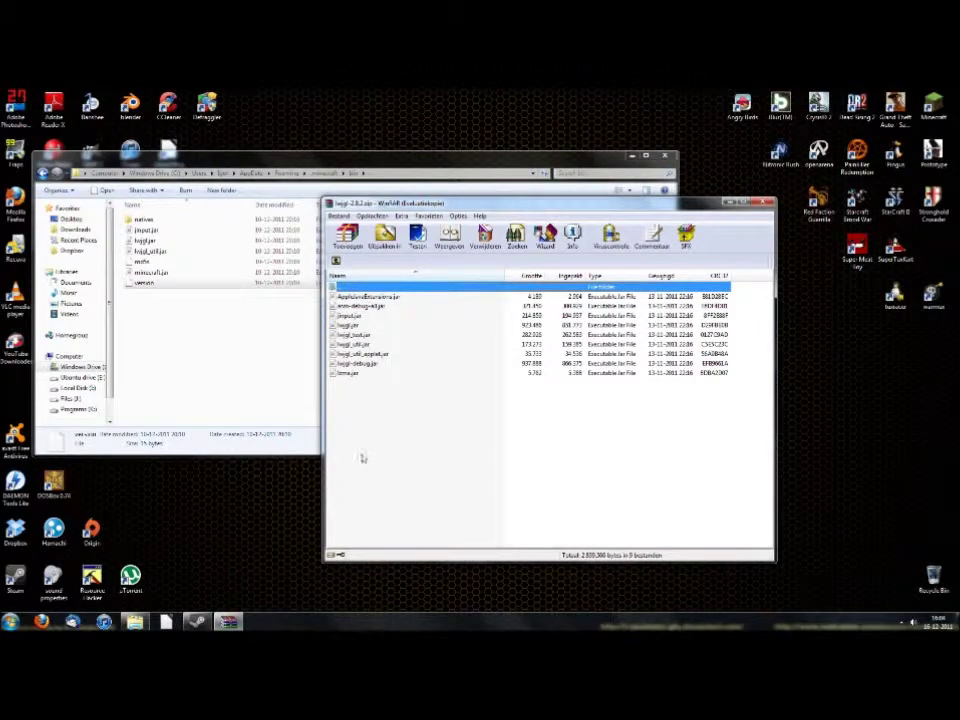
# Open Firefox and move the file explorer and WinRAR windows mostly clear of the browser.
pyautogui.click(41, 621)
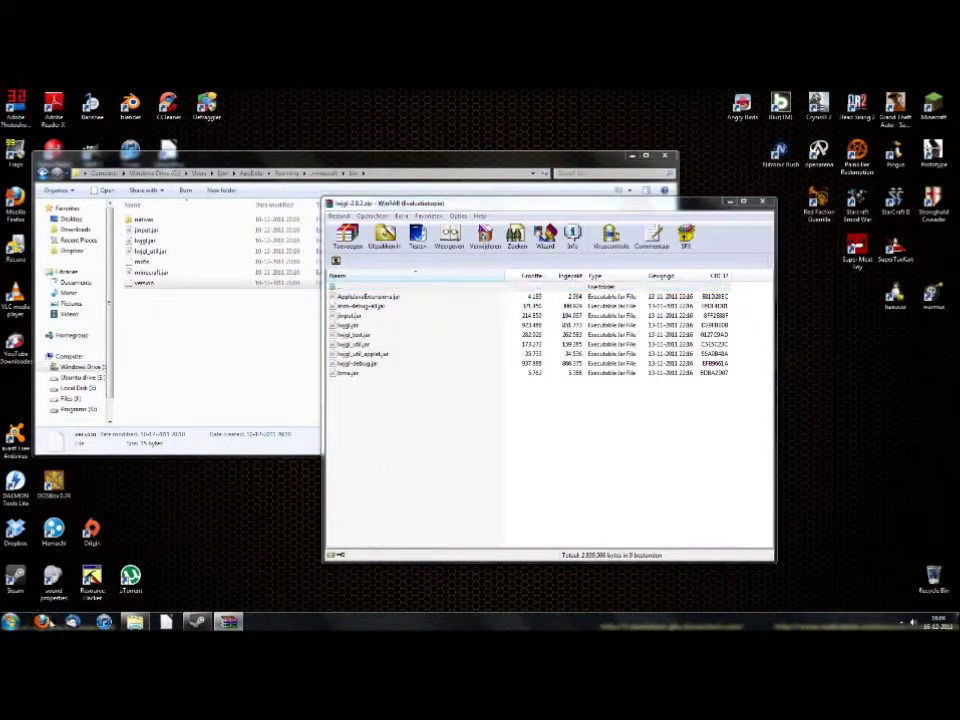
pyautogui.moveTo(223, 157); pyautogui.dragTo(831, 164)
pyautogui.click(752, 467)
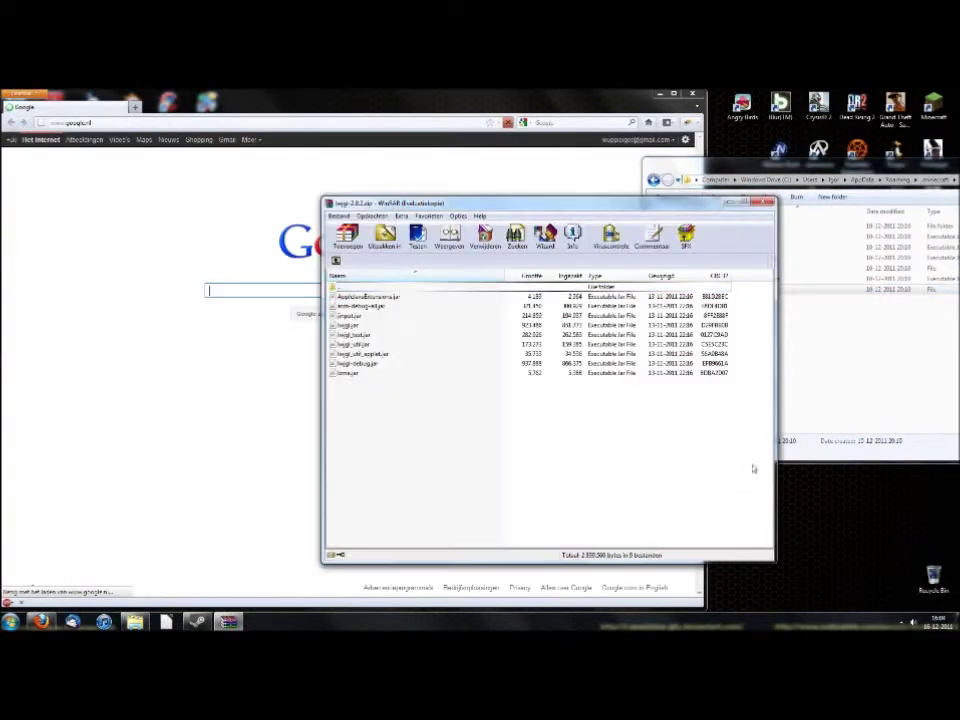
pyautogui.moveTo(546, 195); pyautogui.dragTo(935, 409)
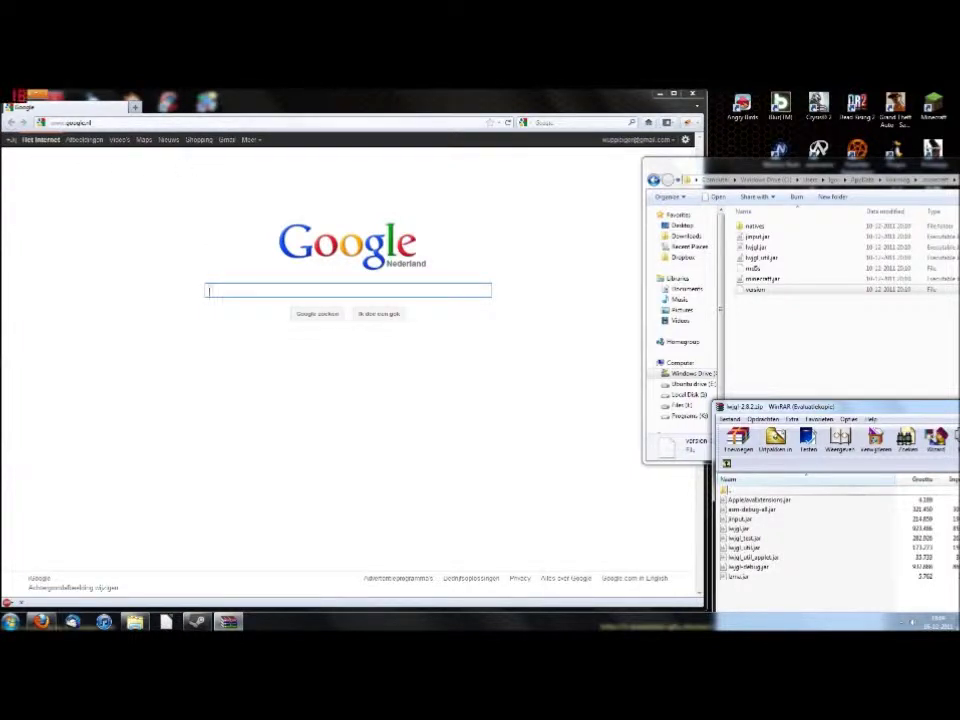
# Go to minecraftwiki.net, search the wiki for LWJGL, and open the Tutorials/Update LWJGL page.
pyautogui.click(71, 122)
pyautogui.write('mine')
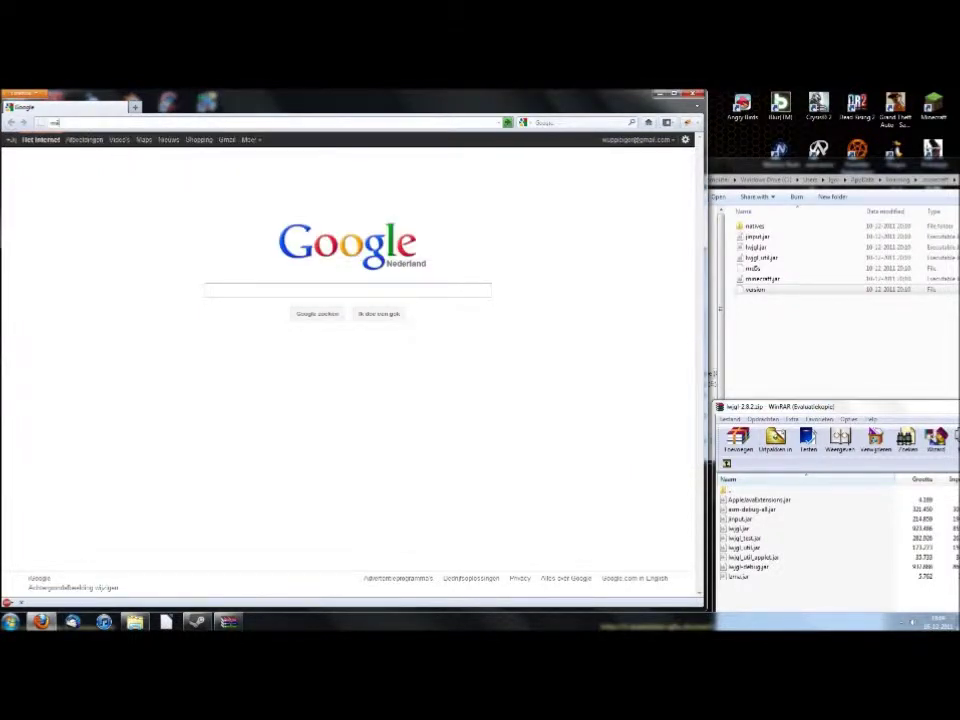
pyautogui.write('craftwiki.net')
pyautogui.press('Return')
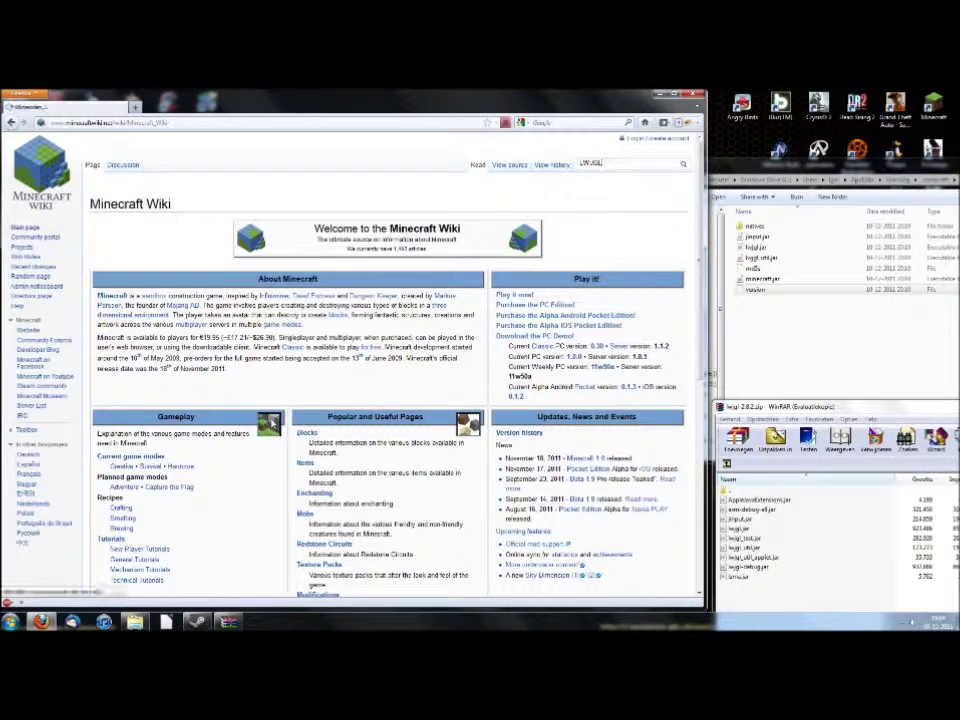
pyautogui.press('Return')
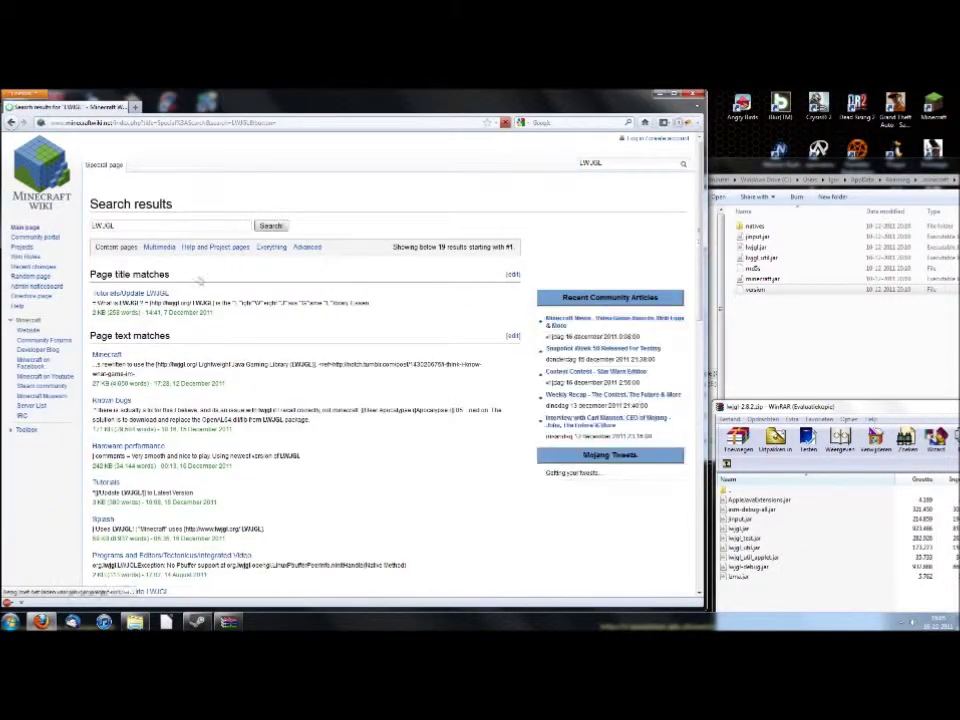
pyautogui.click(130, 293)
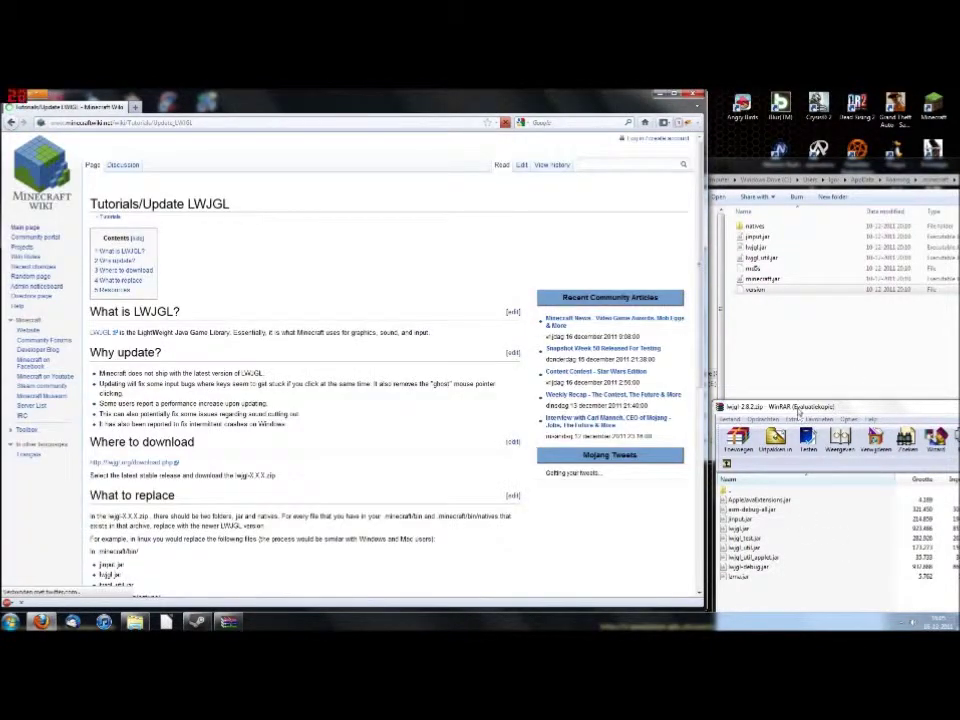
# Read the "What to replace" section of the Update LWJGL tutorial to check which files need replacing.
pyautogui.moveTo(800, 410); pyautogui.dragTo(762, 393)
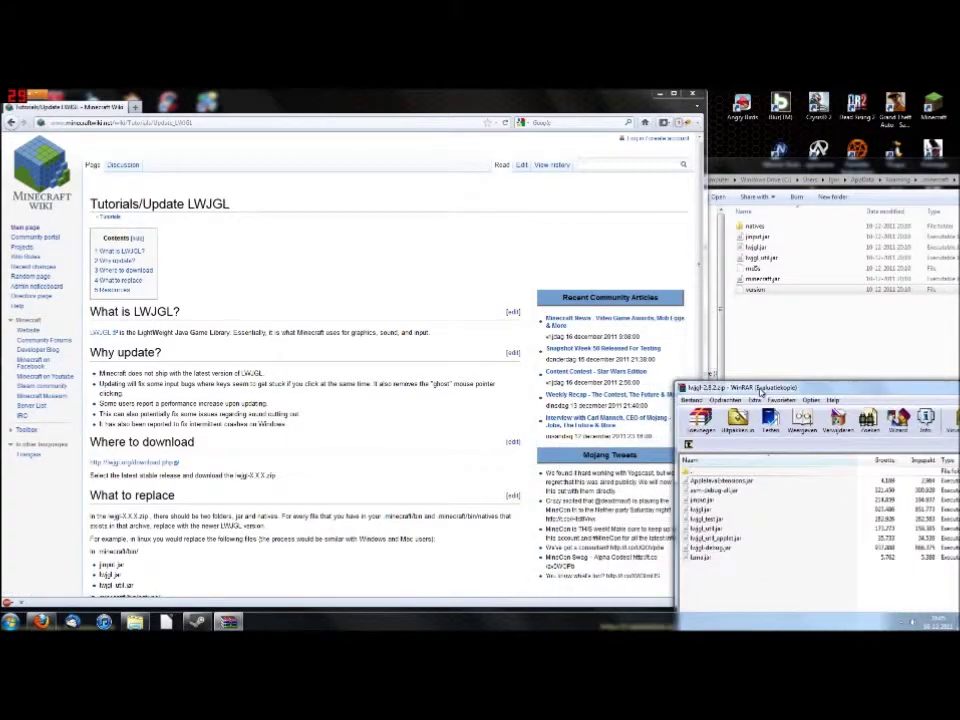
pyautogui.click(113, 474)
pyautogui.scroll(-4, 113, 474)
pyautogui.scroll(2, 113, 474)
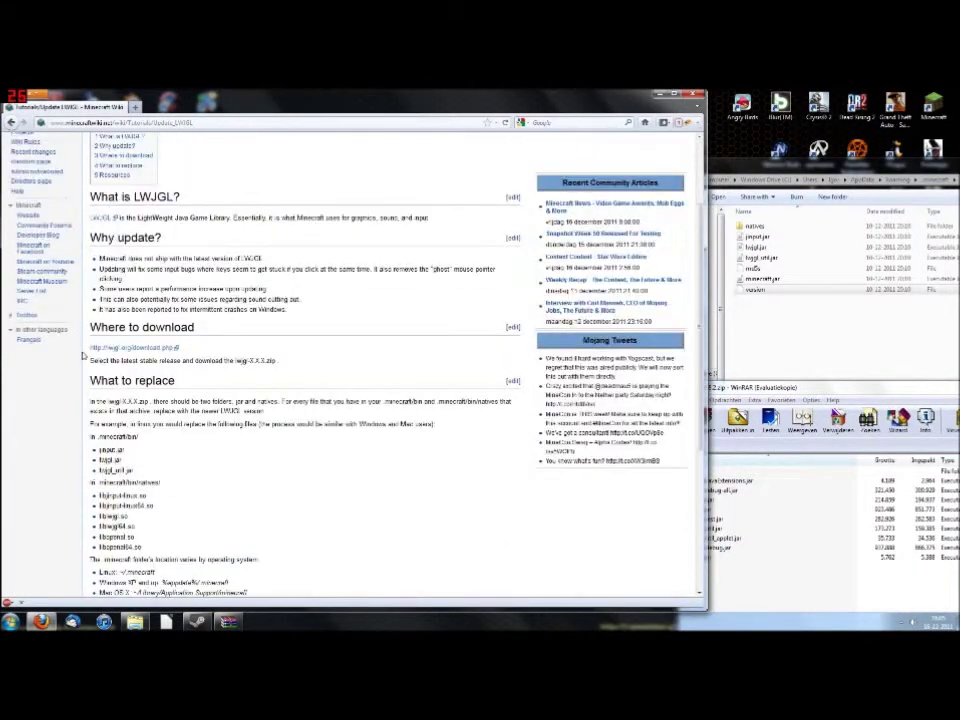
pyautogui.scroll(-2, 113, 474)
pyautogui.moveTo(88, 283); pyautogui.dragTo(253, 338)
pyautogui.click(90, 343)
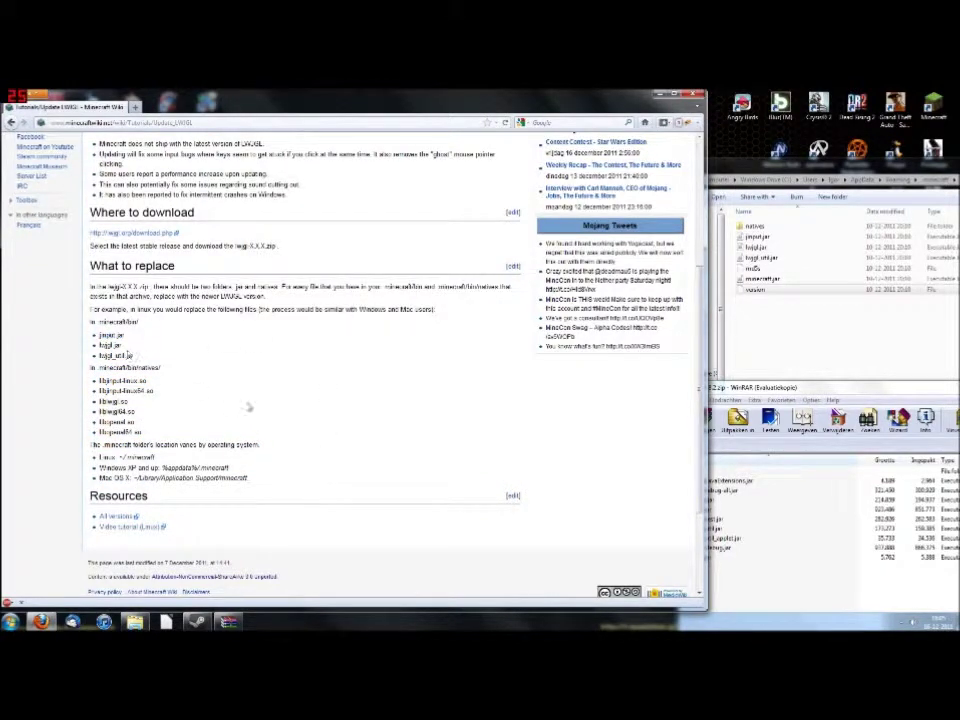
# Reposition the WinRAR and file explorer windows so that both file lists can be used together.
pyautogui.moveTo(832, 390); pyautogui.dragTo(848, 352)
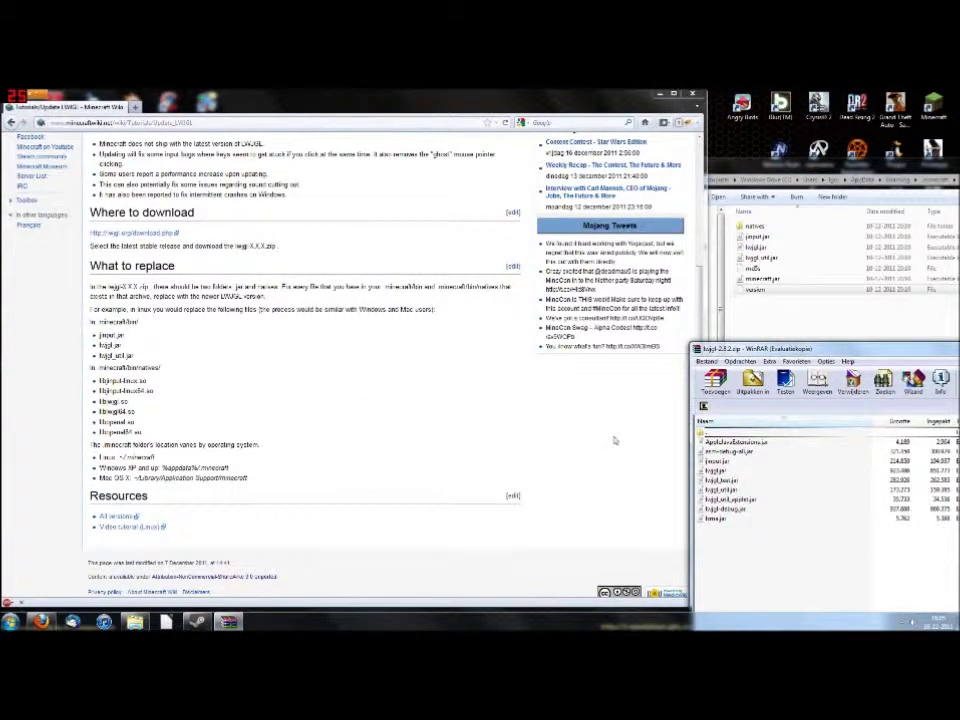
pyautogui.moveTo(836, 169); pyautogui.dragTo(768, 123)
pyautogui.click(822, 539)
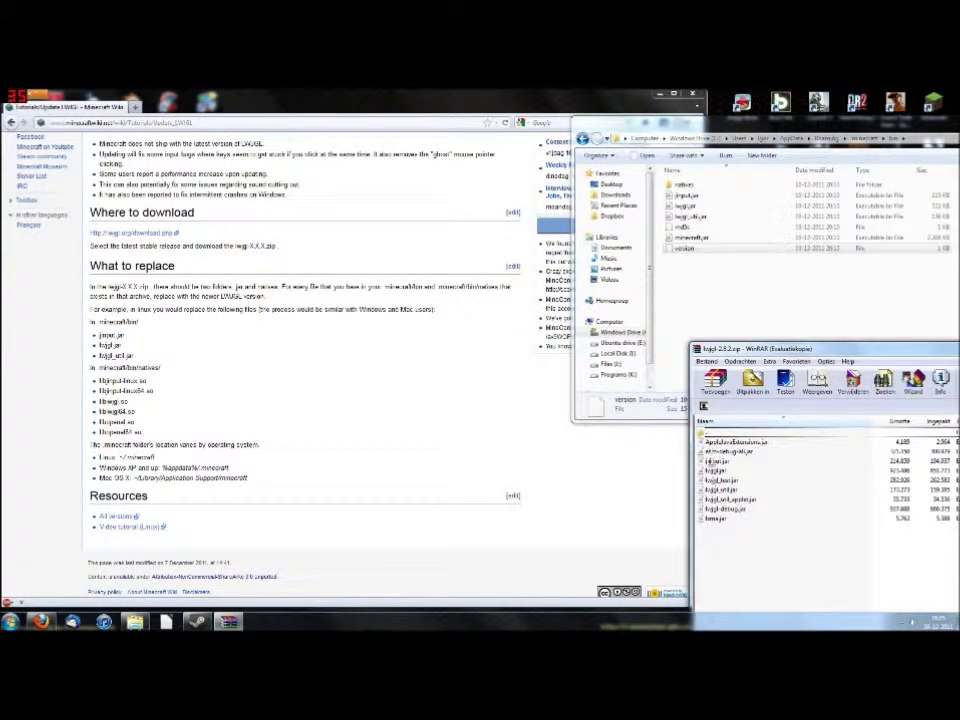
# Move jinput.jar, lwjgl.jar and lwjgl_util.jar from the archive into the .minecraft\bin folder, replacing the existing files.
pyautogui.click(713, 462)
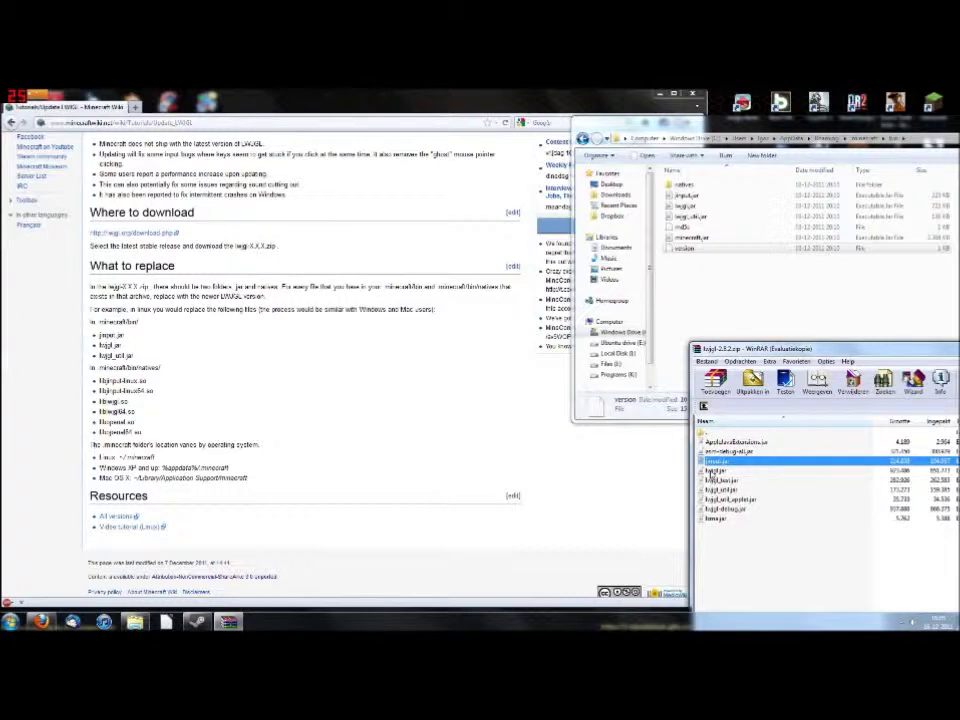
pyautogui.keyDown('ctrl'); pyautogui.click(711, 471); pyautogui.keyUp('ctrl')
pyautogui.keyDown('ctrl'); pyautogui.click(720, 490); pyautogui.keyUp('ctrl')
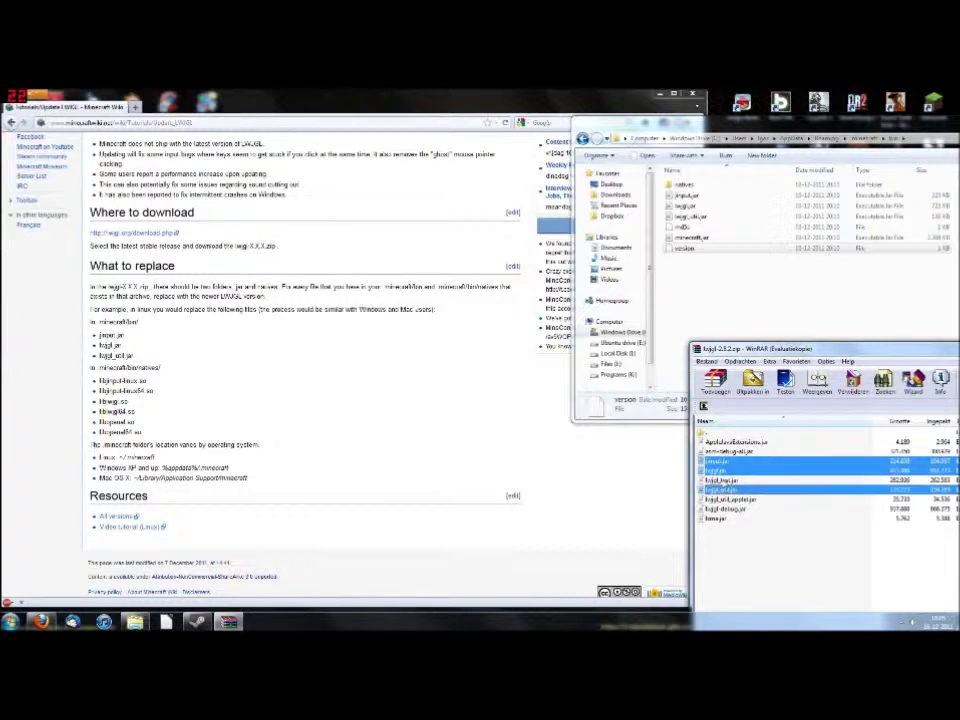
pyautogui.moveTo(724, 467); pyautogui.dragTo(729, 286)
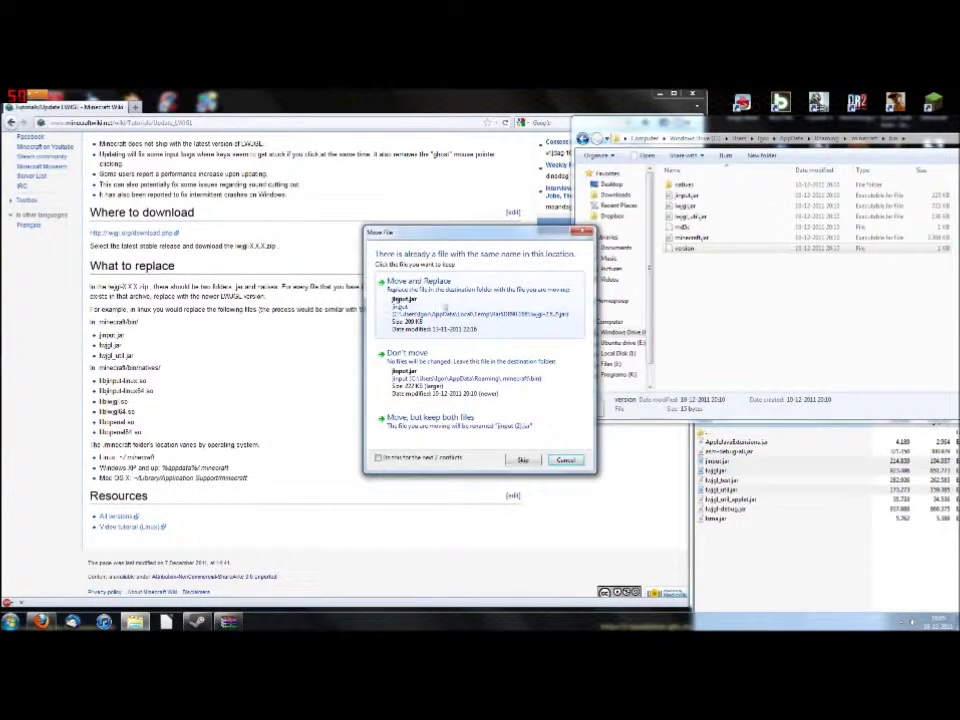
pyautogui.click(419, 281)
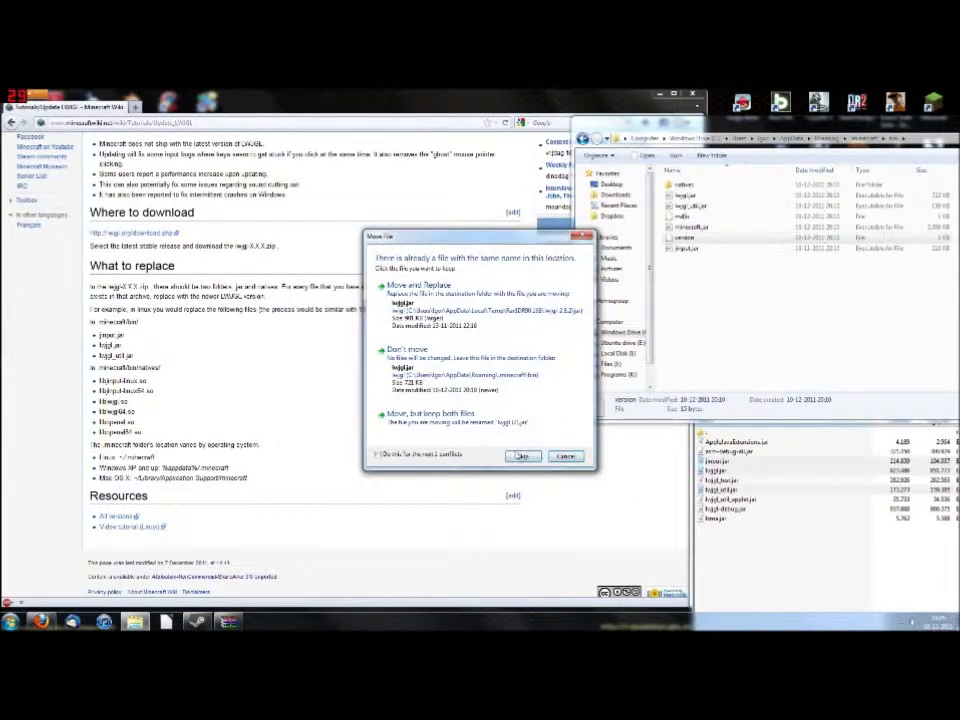
pyautogui.click(463, 323)
pyautogui.click(478, 297)
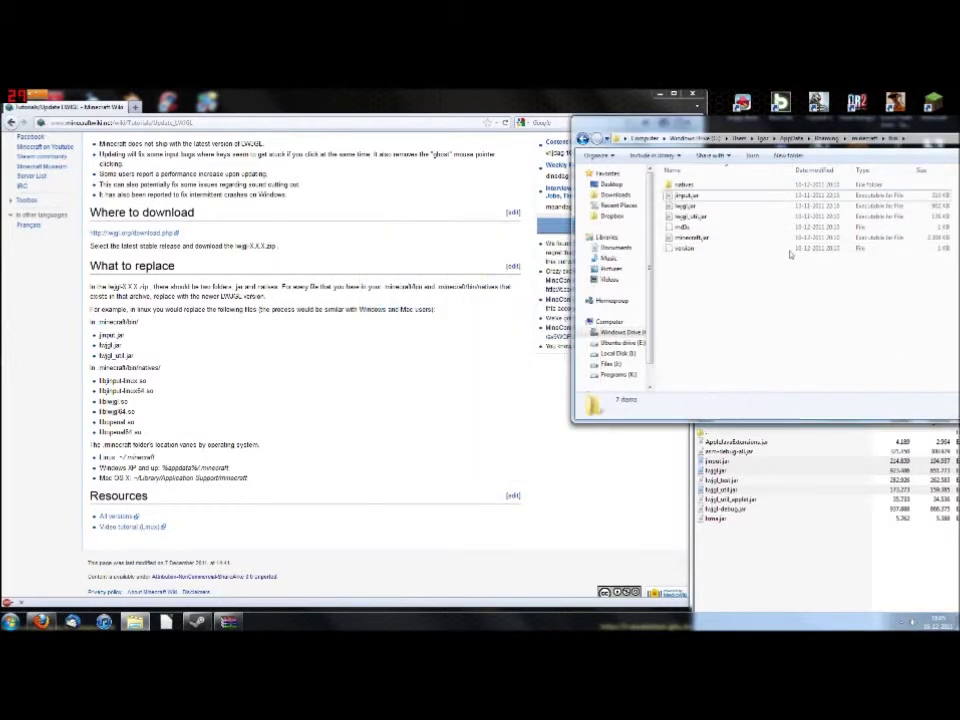
# Open the natives folder inside .minecraft\bin and the native\windows folder inside the lwjgl-2.8.2 archive.
pyautogui.click(785, 564)
pyautogui.doubleClick(700, 435)
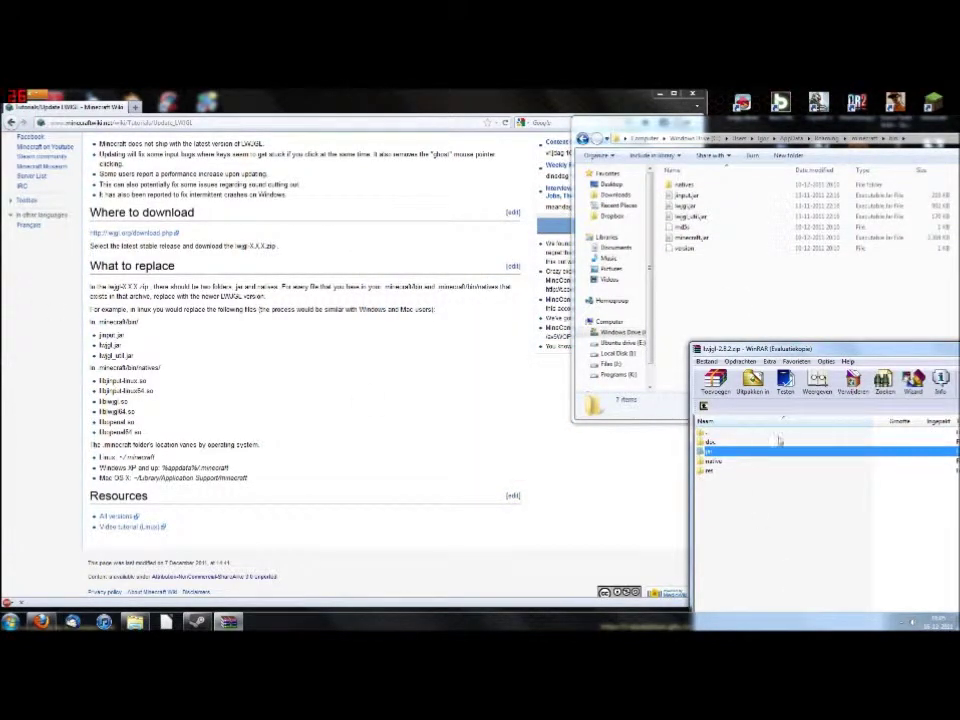
pyautogui.doubleClick(684, 184)
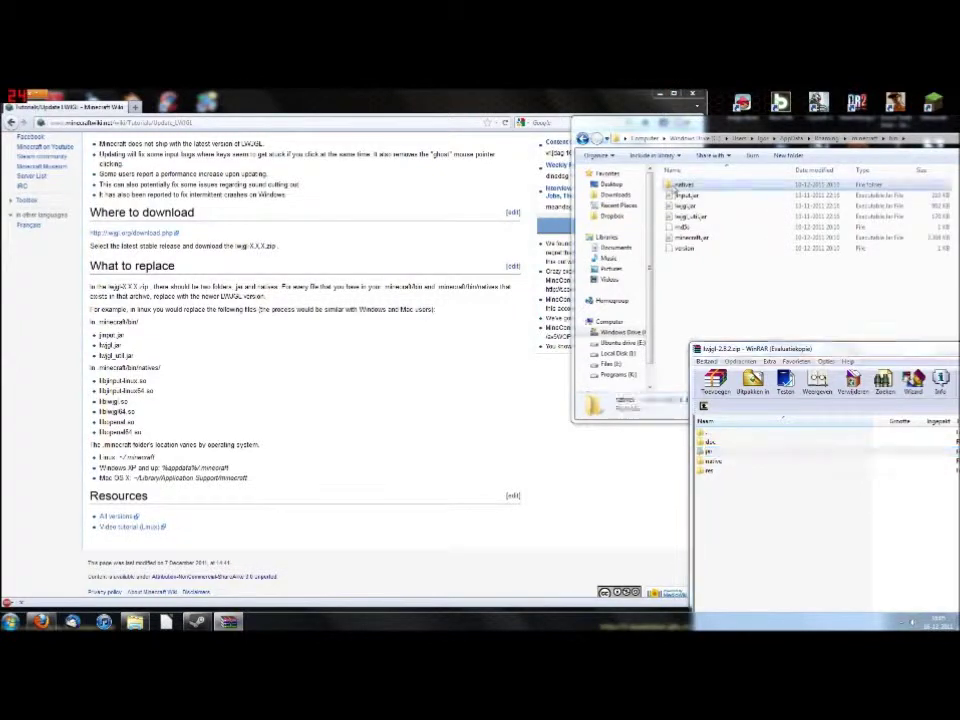
pyautogui.click(739, 523)
pyautogui.doubleClick(736, 461)
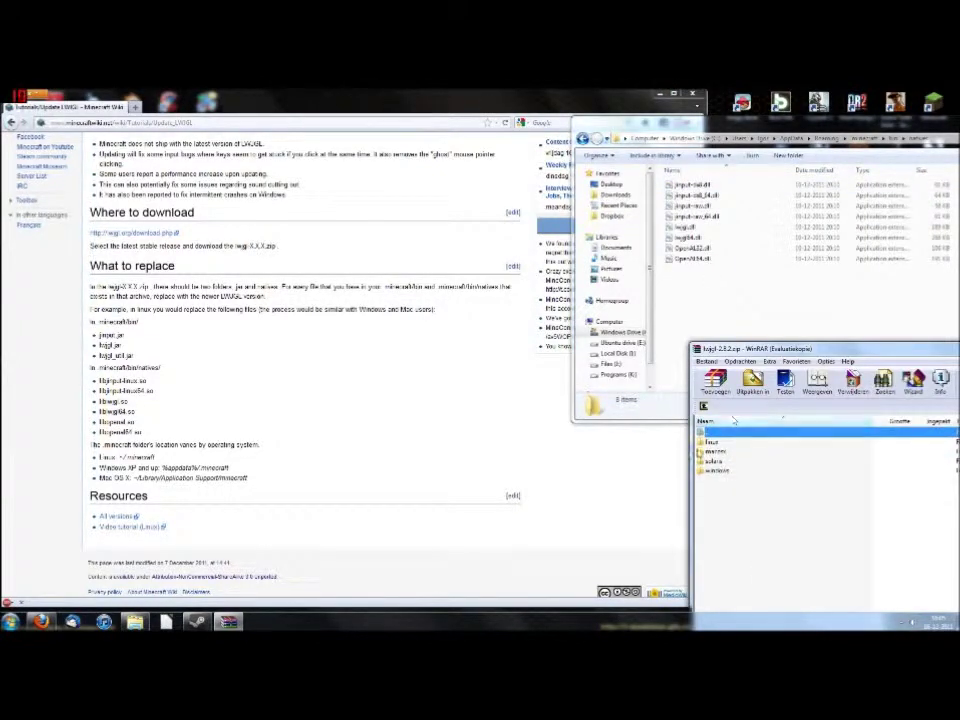
pyautogui.doubleClick(708, 471)
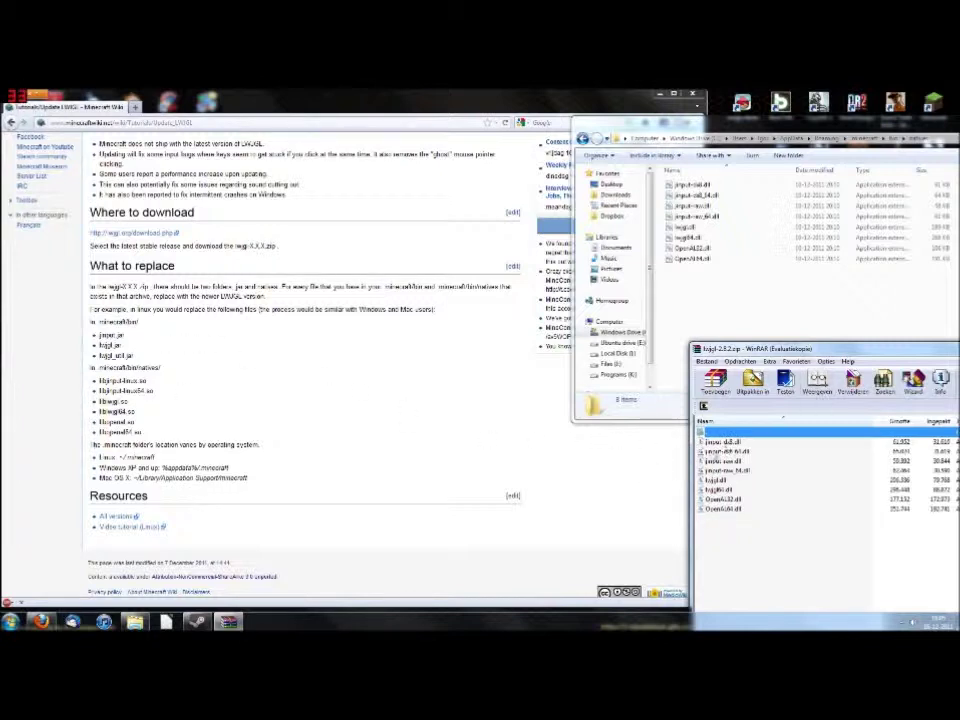
# Move all the jinput, lwjgl and OpenAL DLLs from the archive's native\windows folder into .minecraft\bin\natives, replacing the existing files.
pyautogui.click(724, 442)
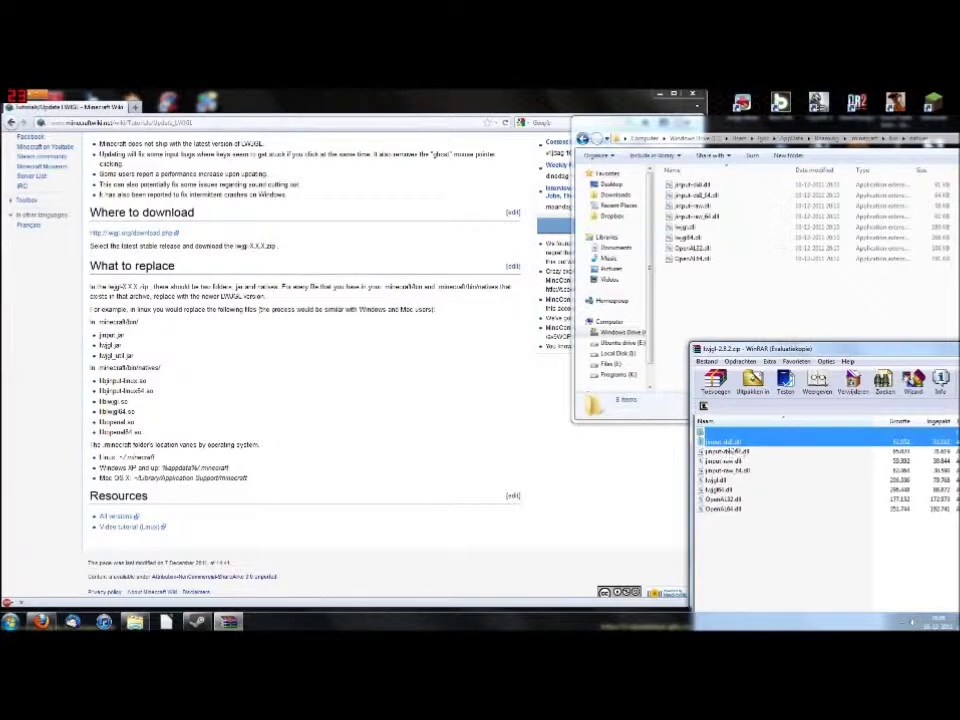
pyautogui.keyDown('ctrl'); pyautogui.click(732, 451); pyautogui.keyUp('ctrl')
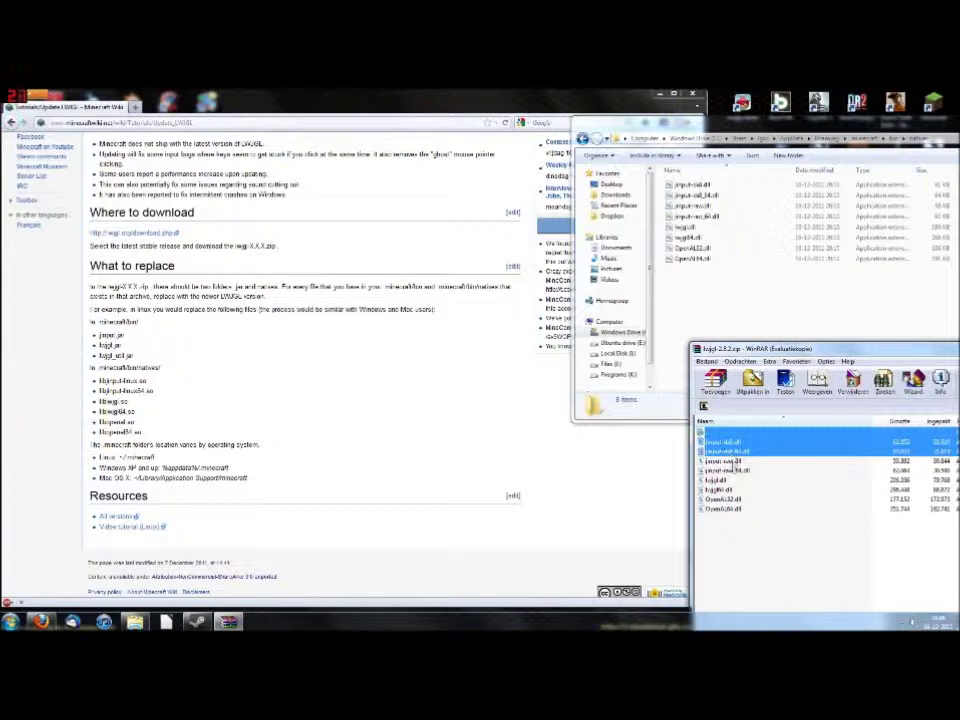
pyautogui.moveTo(752, 530); pyautogui.dragTo(724, 311)
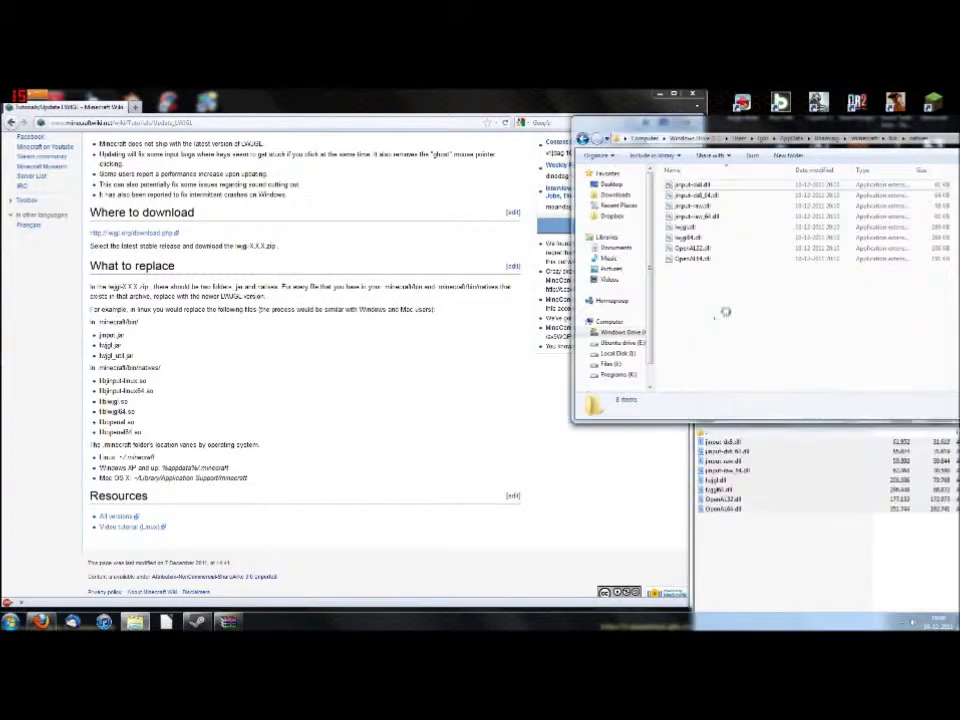
pyautogui.click(454, 310)
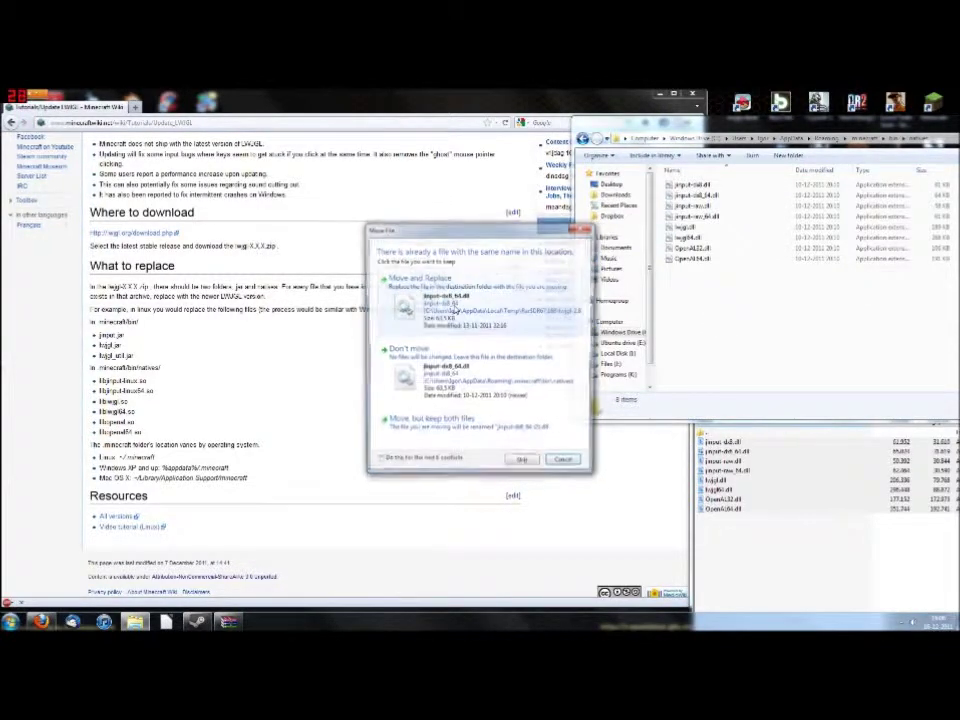
pyautogui.click(454, 310)
pyautogui.click(455, 309)
pyautogui.click(455, 308)
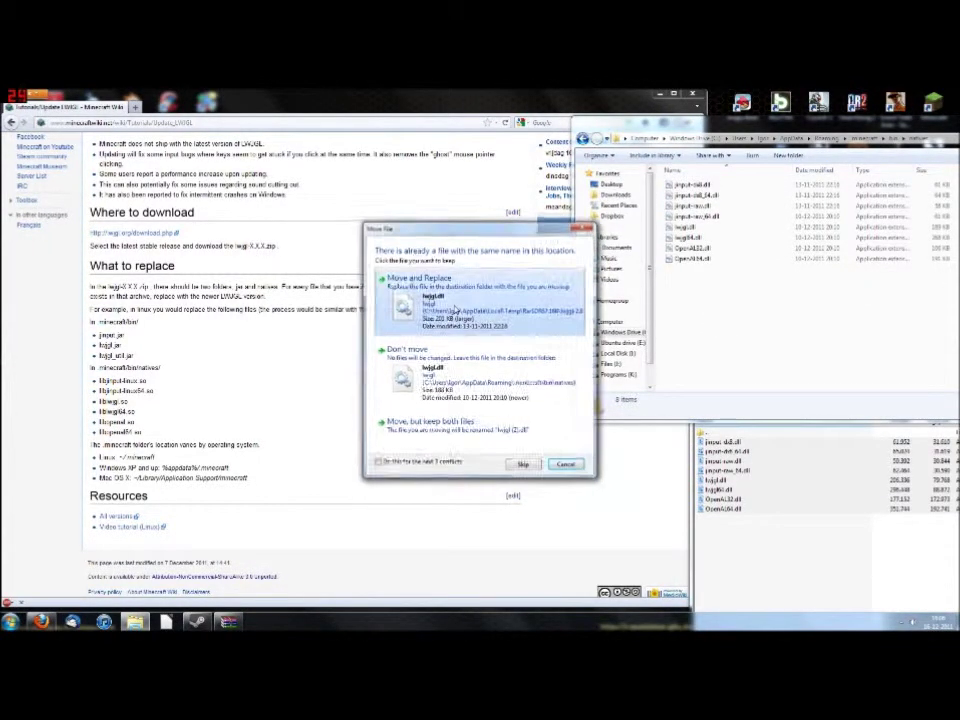
pyautogui.click(455, 308)
pyautogui.click(455, 308)
pyautogui.click(455, 308)
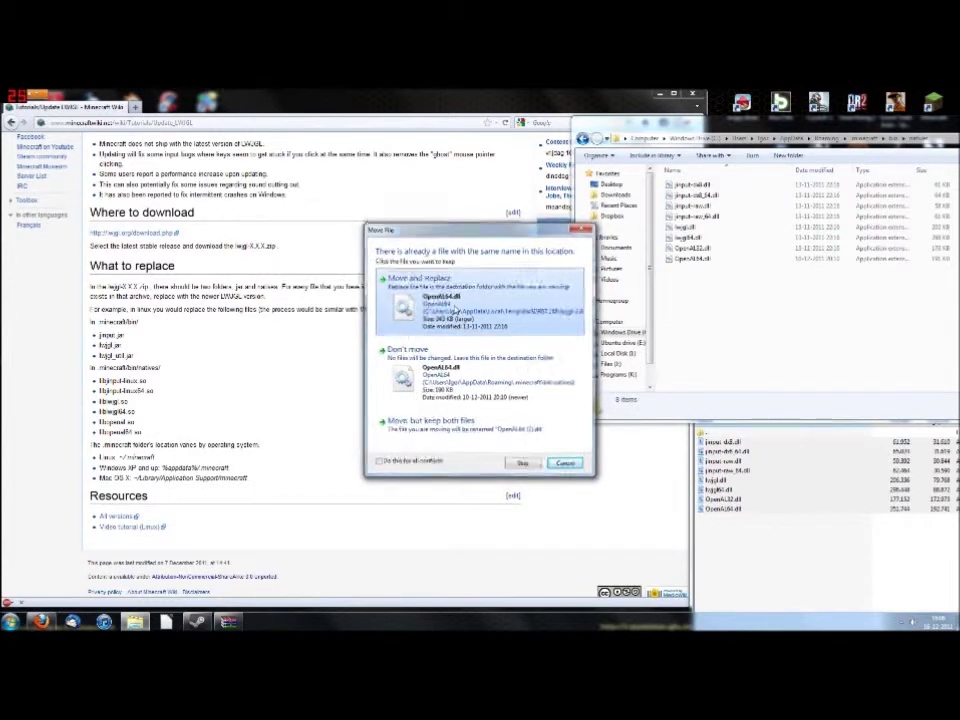
pyautogui.click(455, 308)
# Close the wiki browser window, the lwjgl-2.8.2 archive and the natives folder window.
pyautogui.click(406, 406)
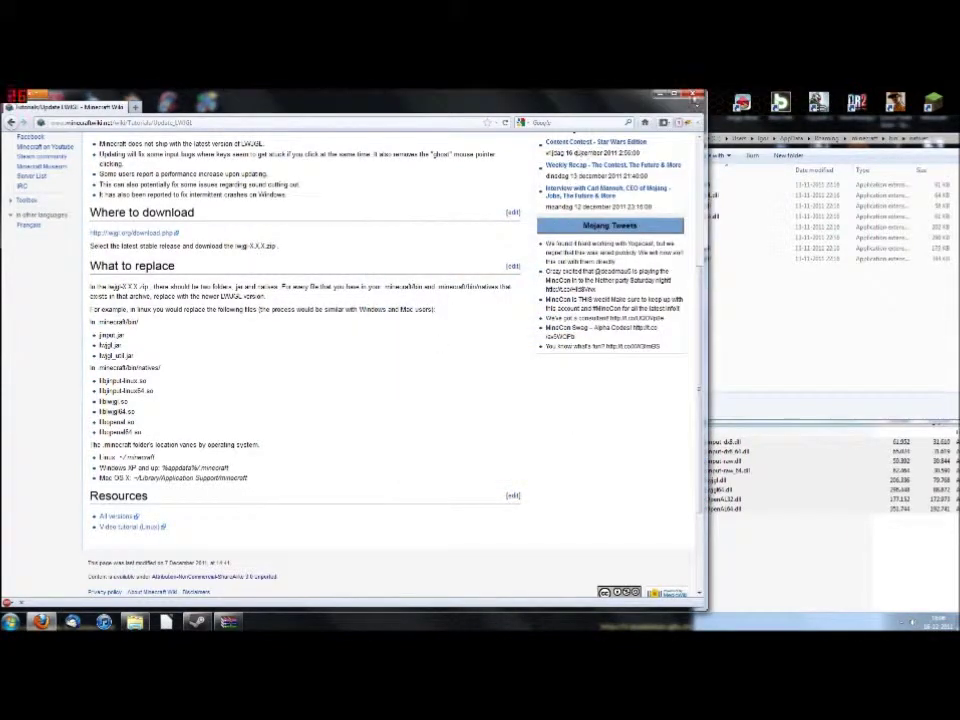
pyautogui.click(693, 94)
pyautogui.click(835, 552)
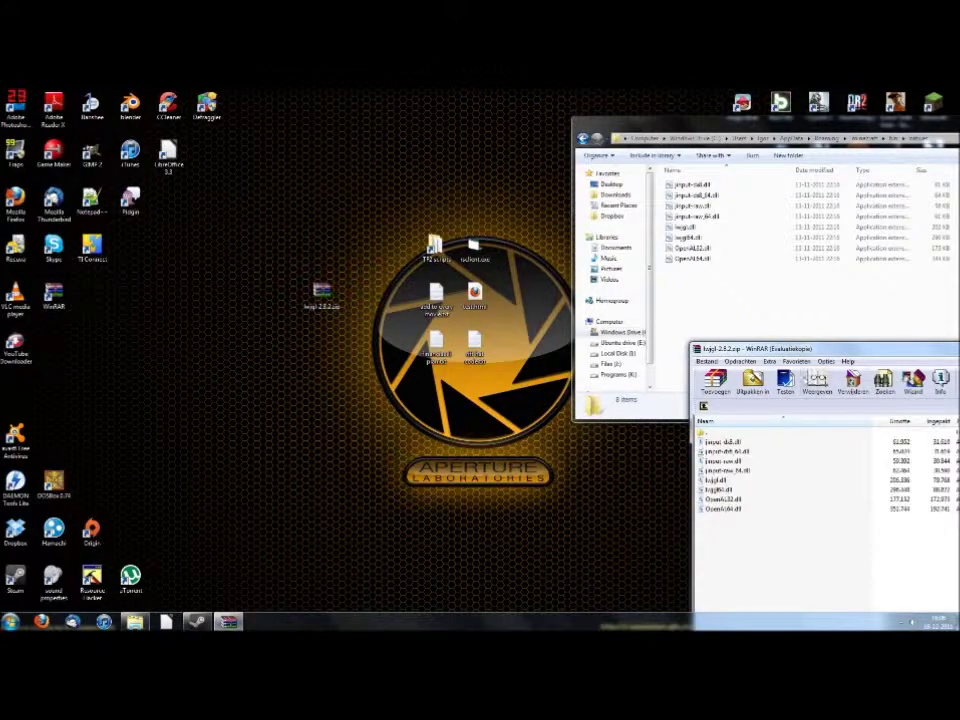
pyautogui.moveTo(812, 354); pyautogui.dragTo(485, 318)
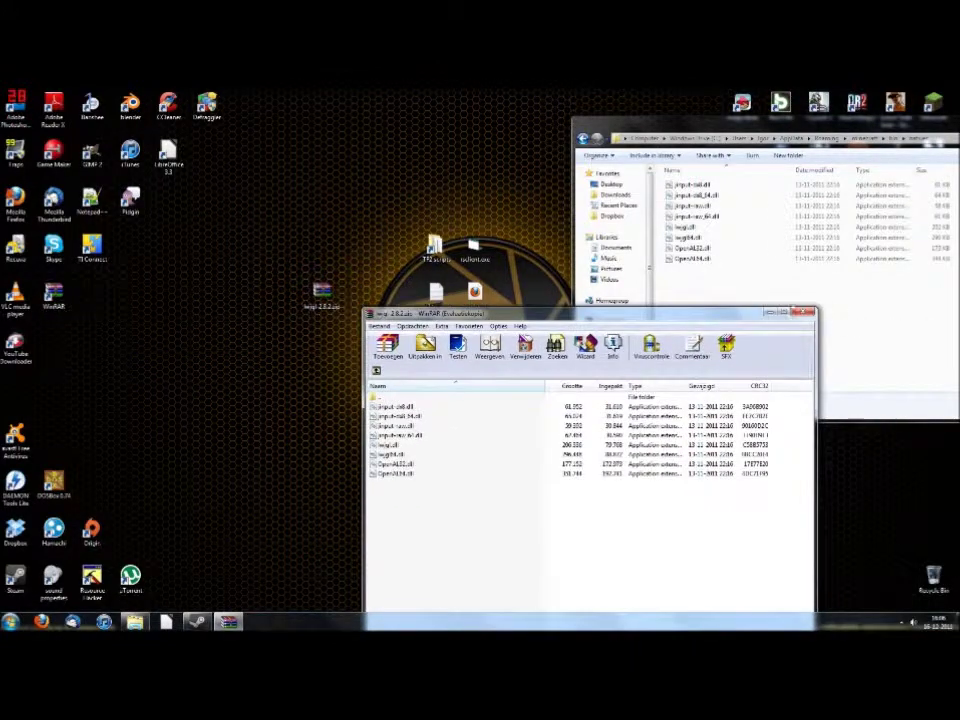
pyautogui.click(801, 312)
pyautogui.moveTo(774, 128); pyautogui.dragTo(538, 158)
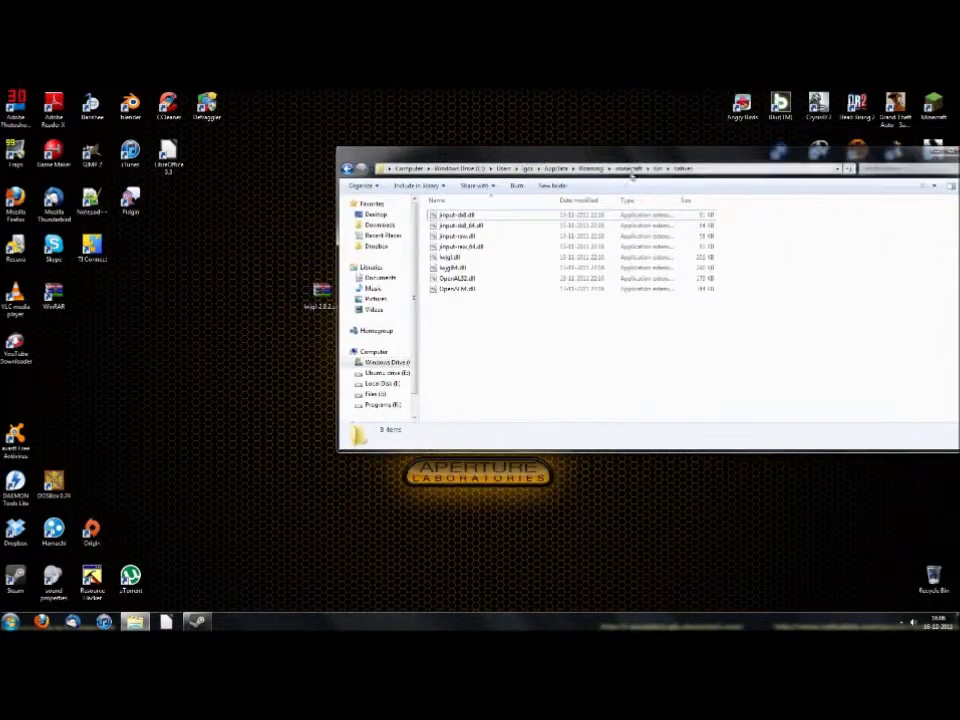
pyautogui.moveTo(632, 175); pyautogui.dragTo(492, 182)
pyautogui.click(829, 158)
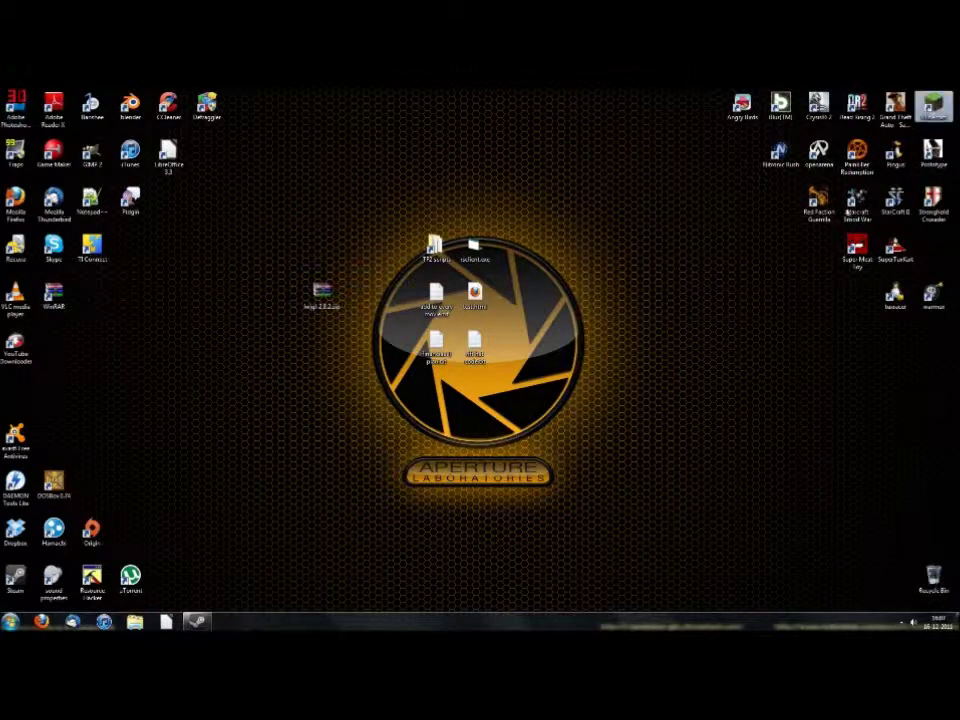
# Launch Minecraft from the desktop to open its launcher window.
pyautogui.doubleClick(933, 105)
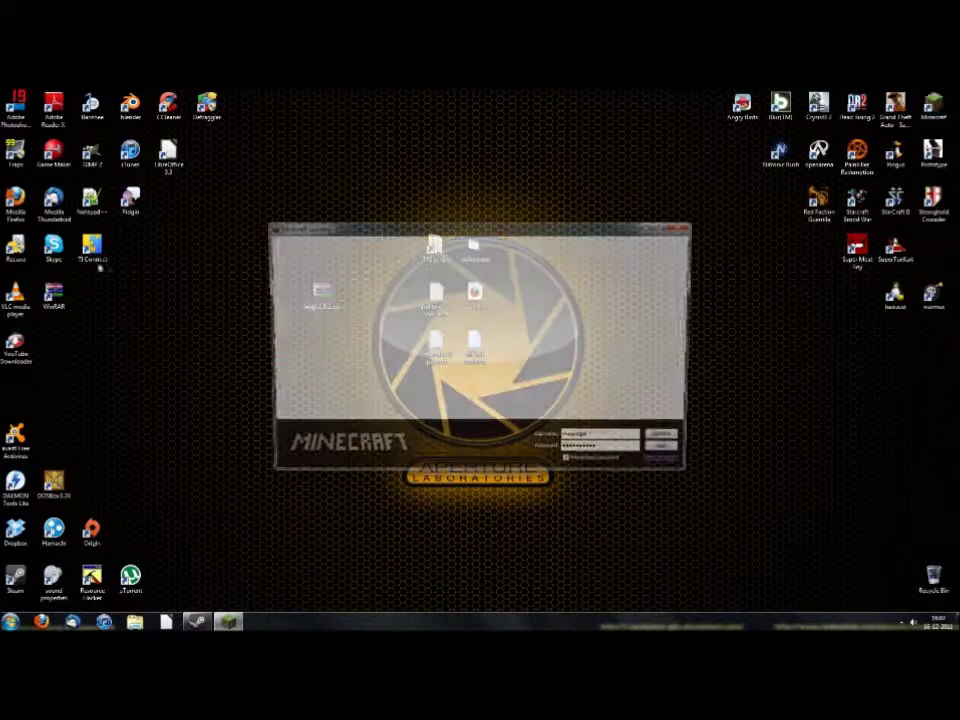
pyautogui.moveTo(461, 229); pyautogui.dragTo(435, 197)
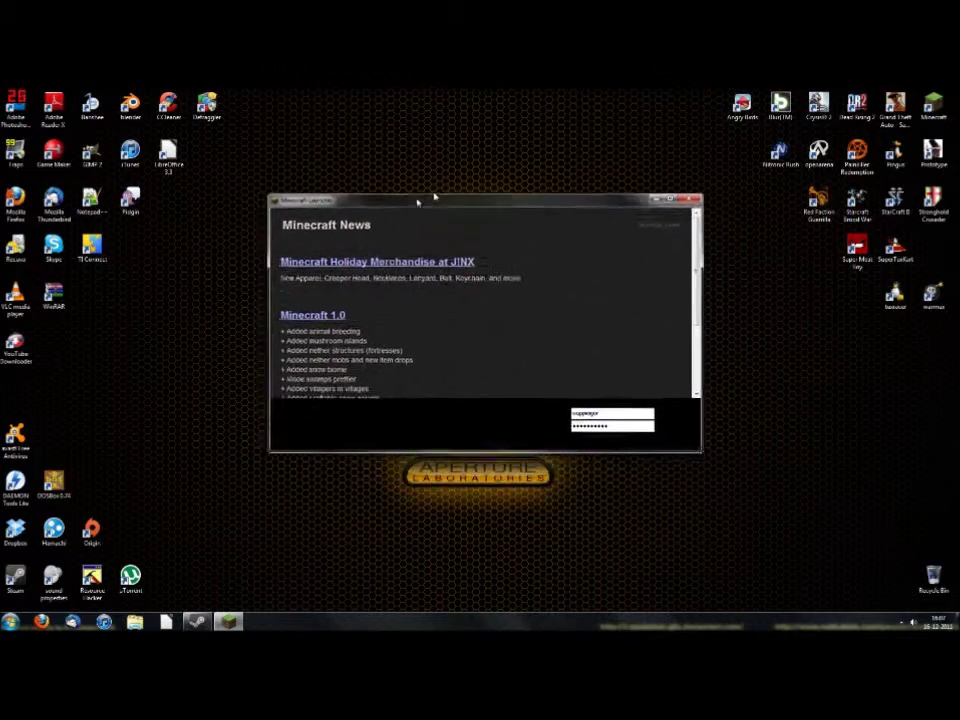
pyautogui.scroll(-5, 633, 362)
pyautogui.scroll(5, 553, 304)
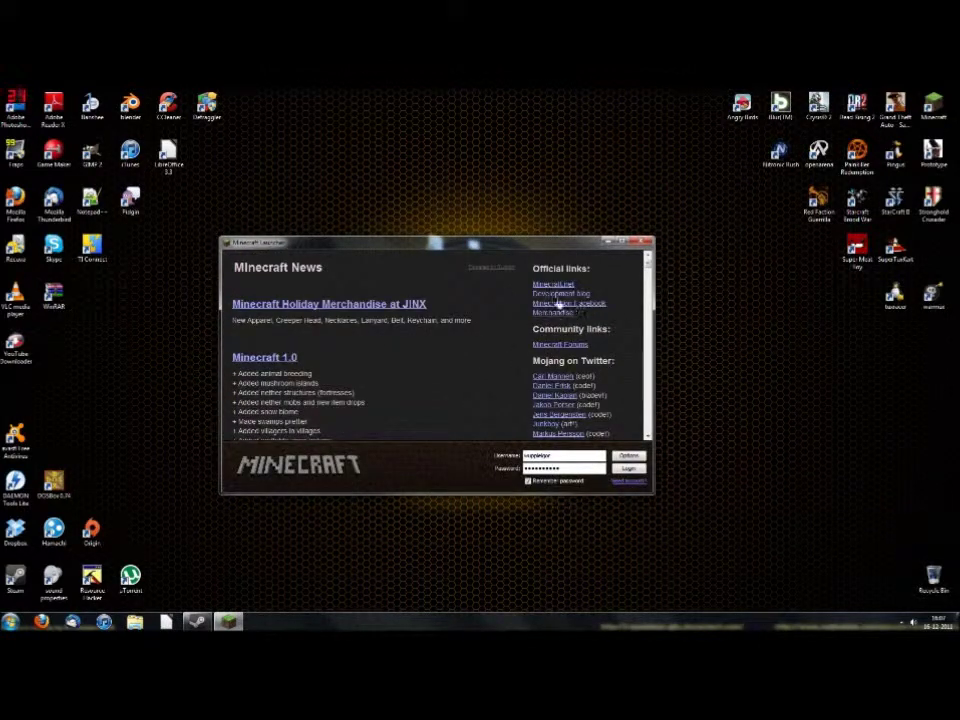
pyautogui.scroll(-5, 440, 270)
pyautogui.scroll(5, 435, 300)
pyautogui.scroll(-10, 432, 316)
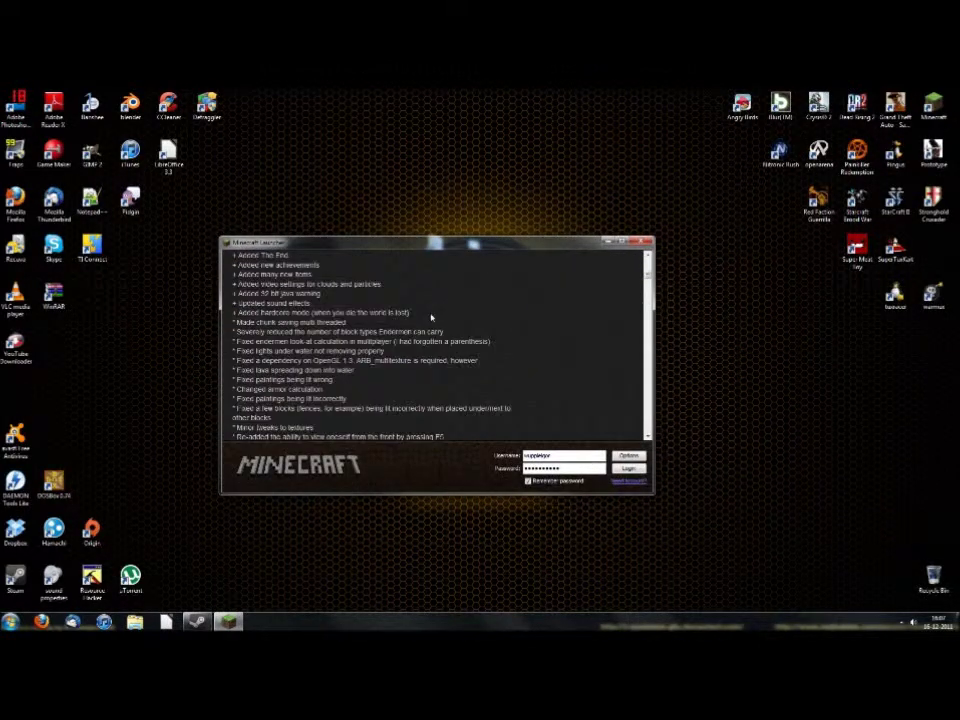
pyautogui.scroll(9, 431, 317)
pyautogui.scroll(2, 431, 318)
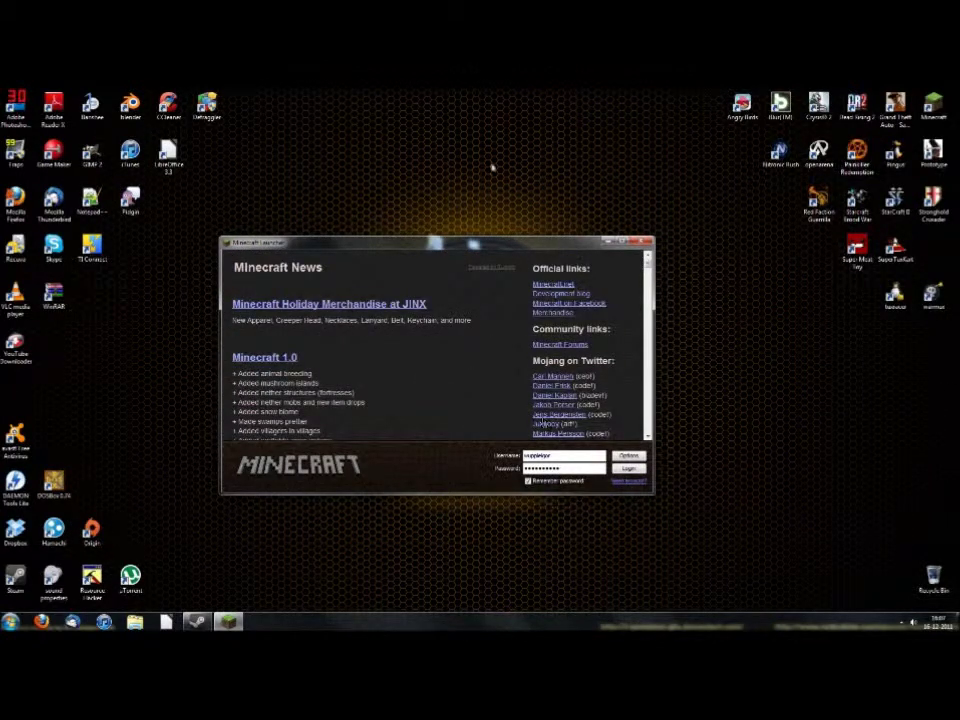
pyautogui.moveTo(403, 250)
pyautogui.mouseDown()
pyautogui.moveTo(510, 276)
pyautogui.moveTo(435, 206)
pyautogui.moveTo(395, 294)
pyautogui.moveTo(433, 177)
pyautogui.moveTo(400, 270)
pyautogui.mouseUp()
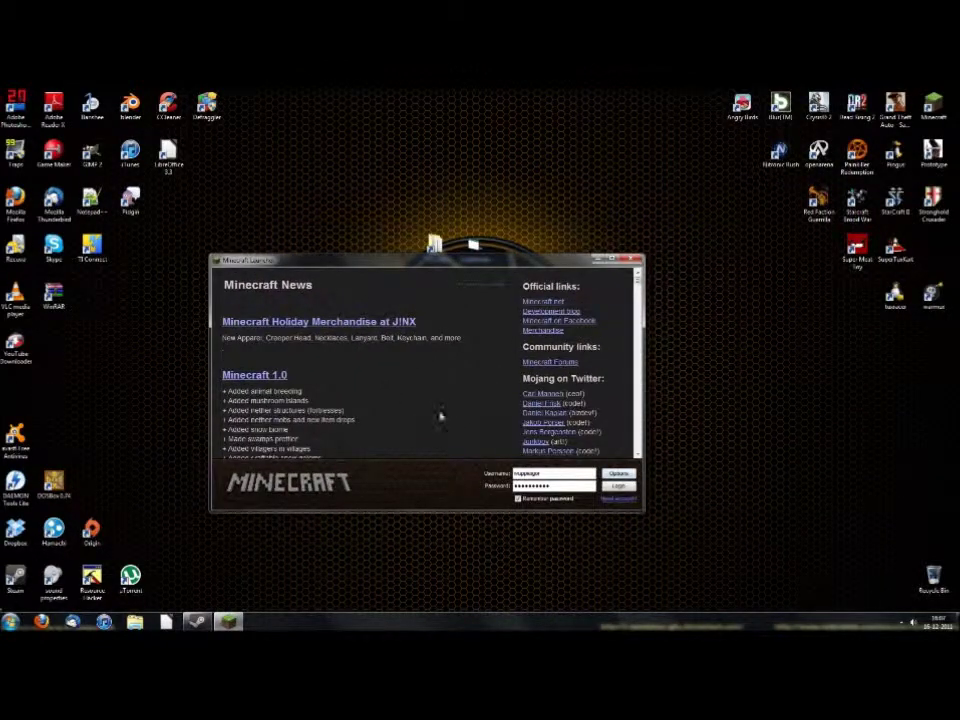
# Open the computer's system properties to check the basic information such as the system type.
pyautogui.click(11, 621)
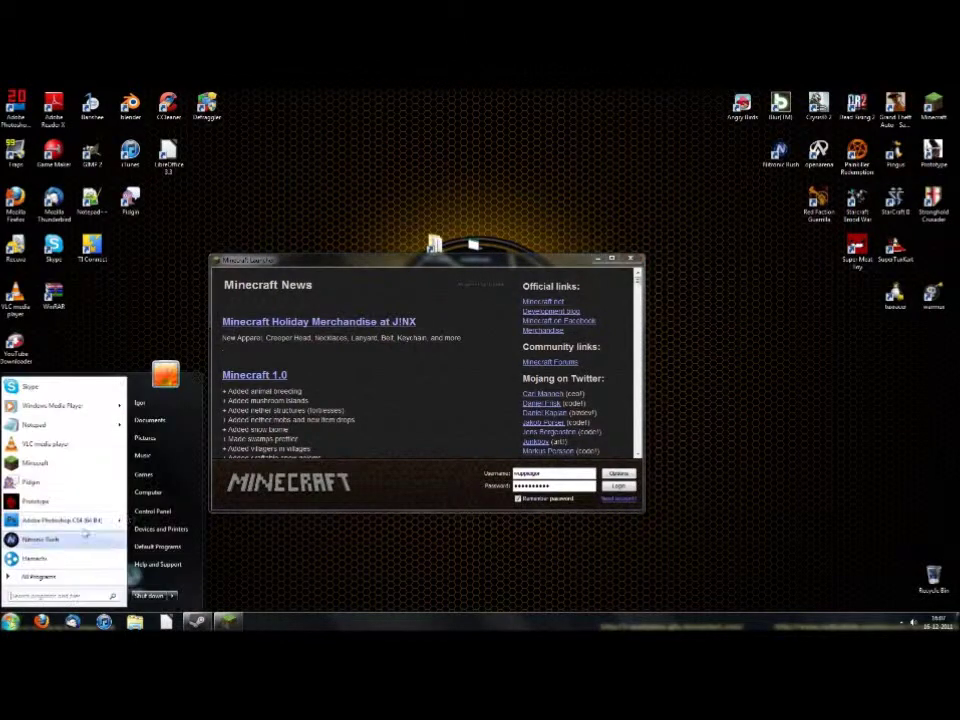
pyautogui.rightClick(148, 492)
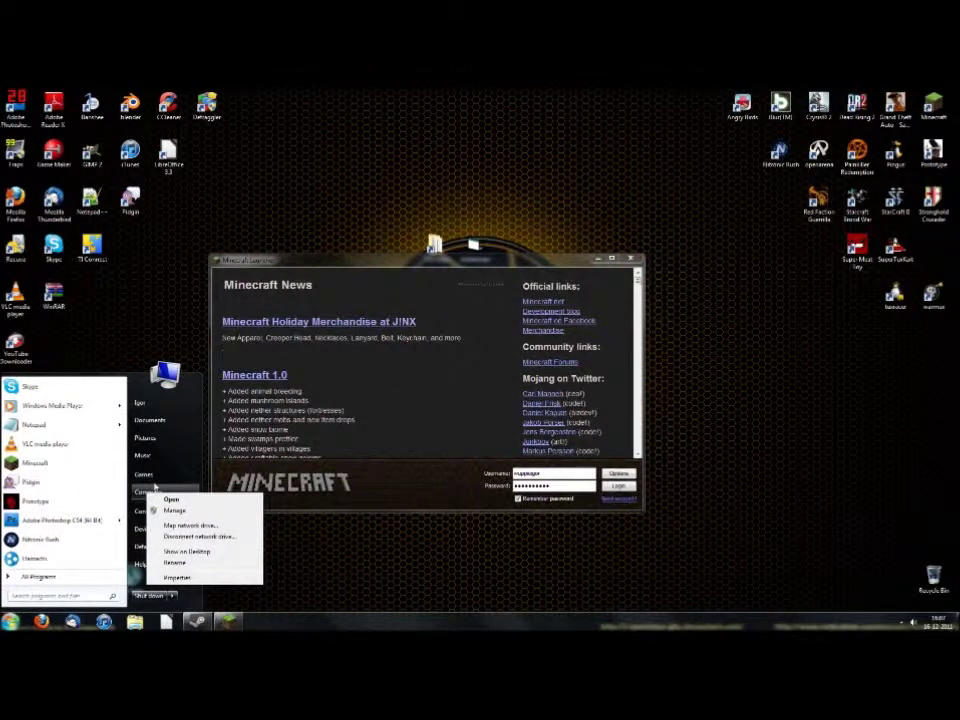
pyautogui.click(177, 578)
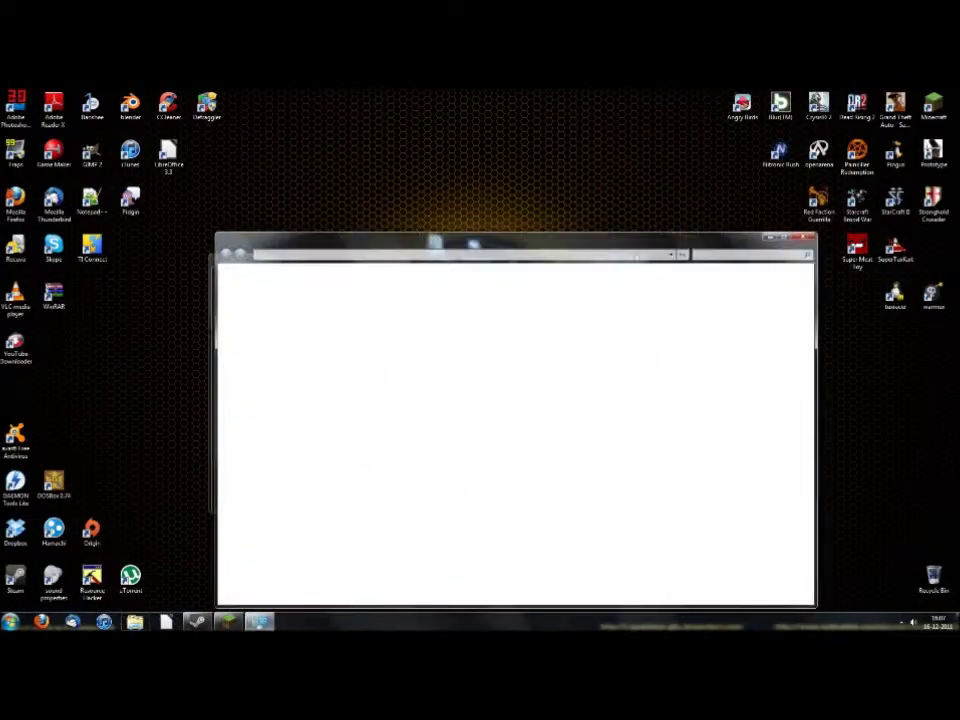
pyautogui.moveTo(556, 165); pyautogui.dragTo(534, 153)
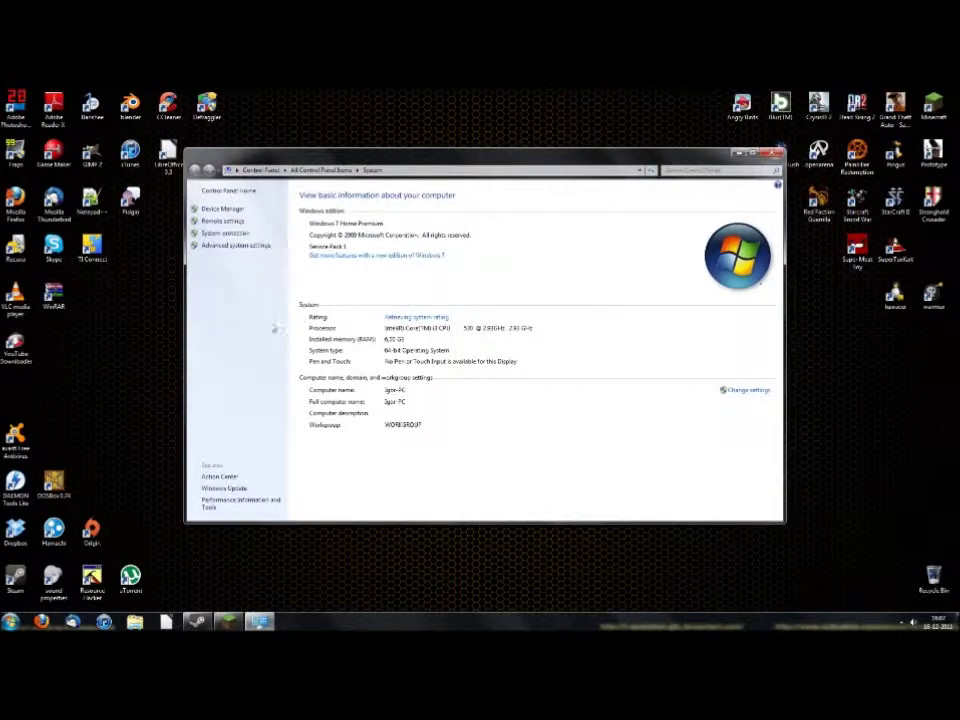